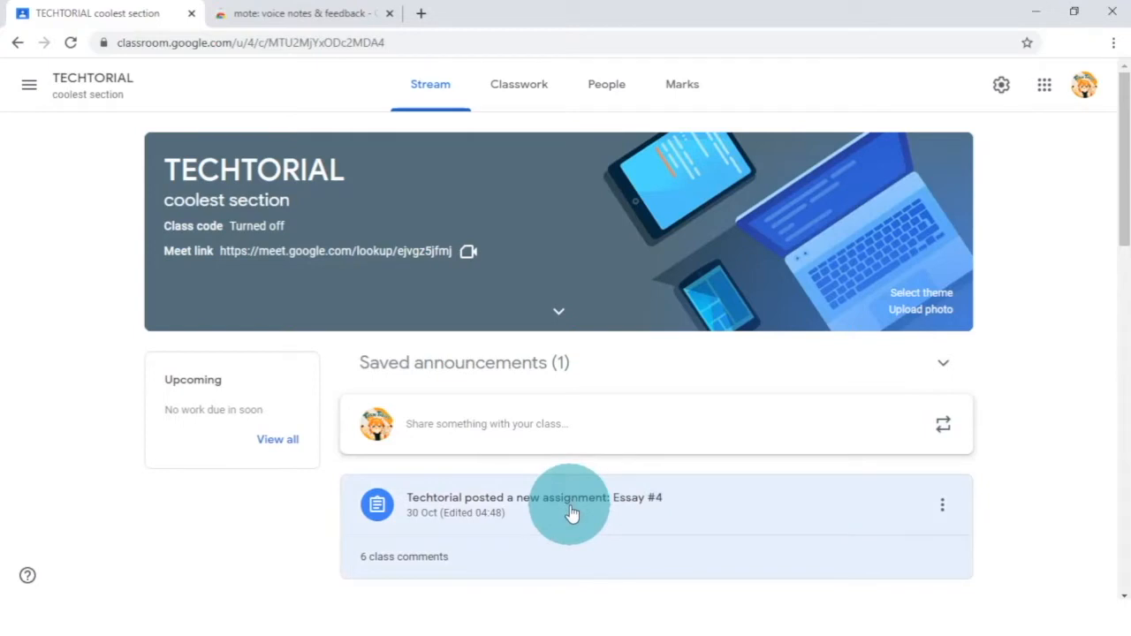
Open the Essay #4 assignment's instructions and start a class comment below the existing ones
click(570, 508)
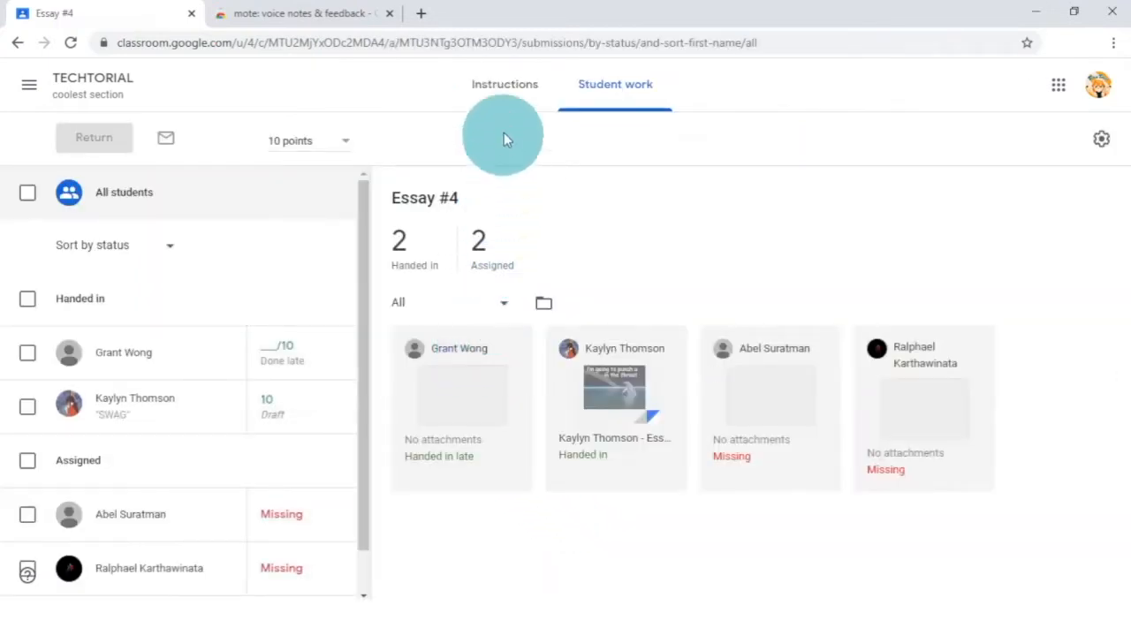
click(504, 86)
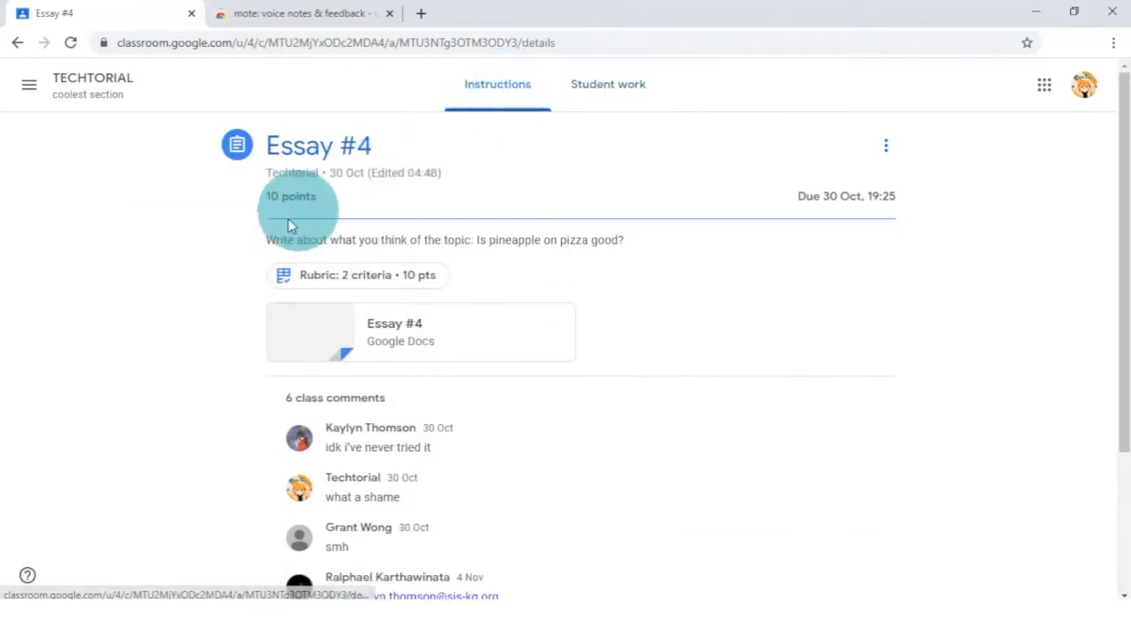
scroll(531, 469, down, 2)
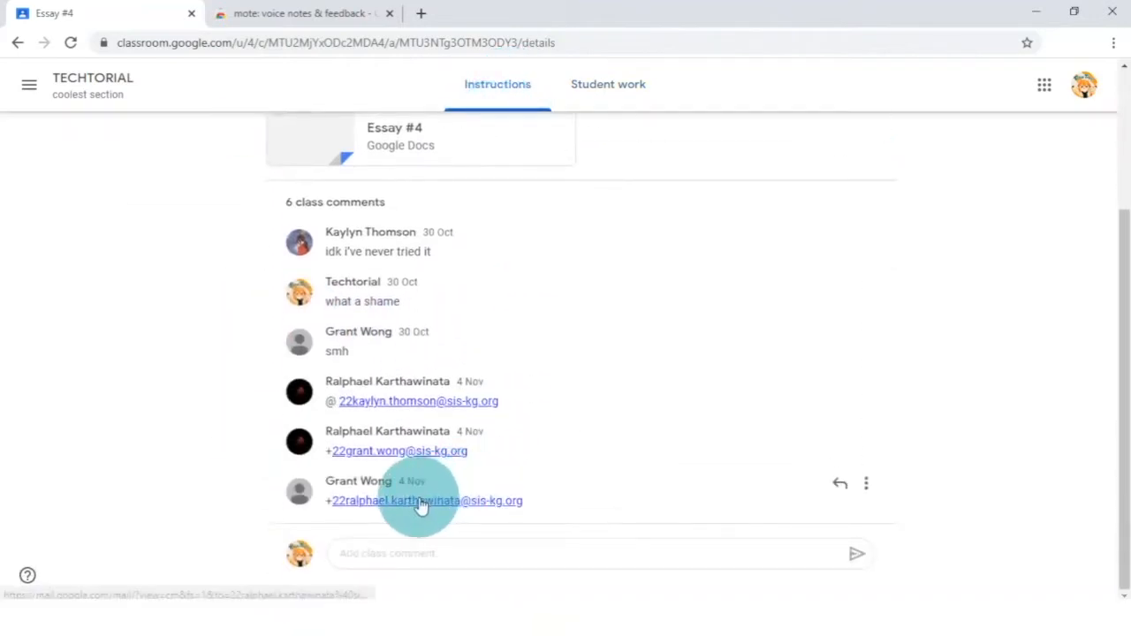
click(385, 554)
key(Return)
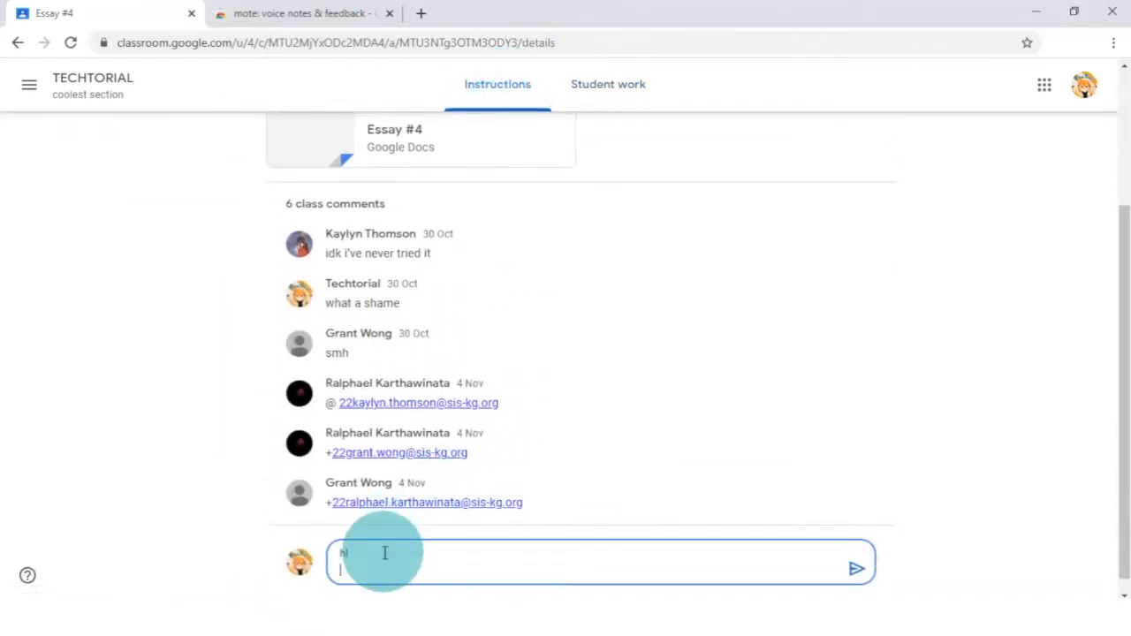
Post the private comment "Great!" to the student who handed in an Essay #4 document
click(585, 91)
click(644, 379)
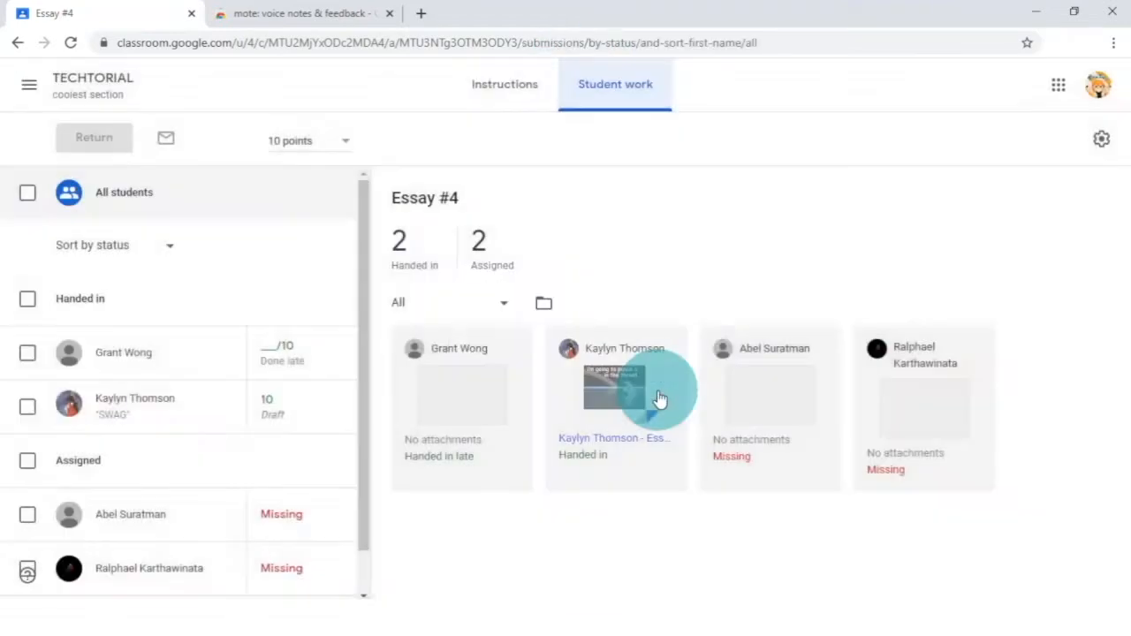
click(106, 402)
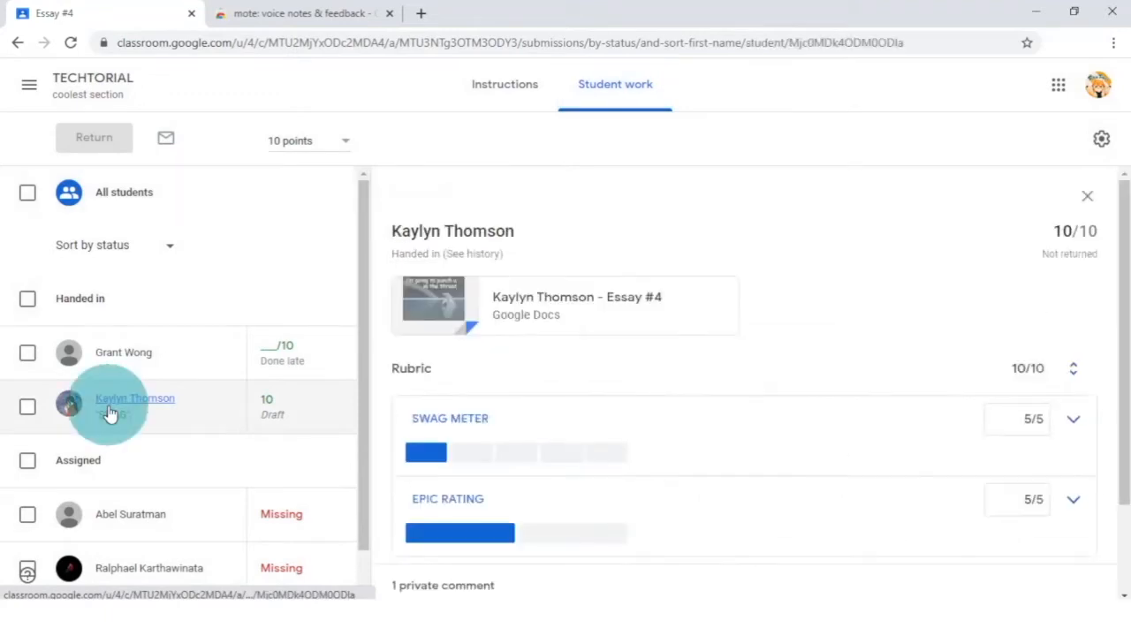
scroll(437, 478, down, 2)
click(486, 572)
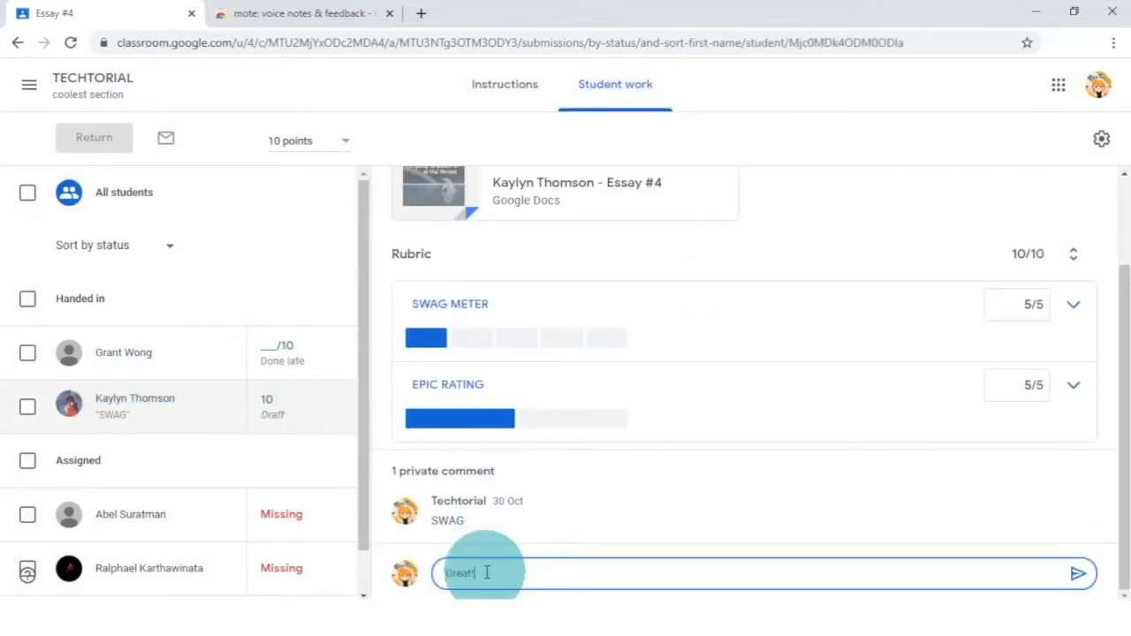
text(Great!)
click(1078, 574)
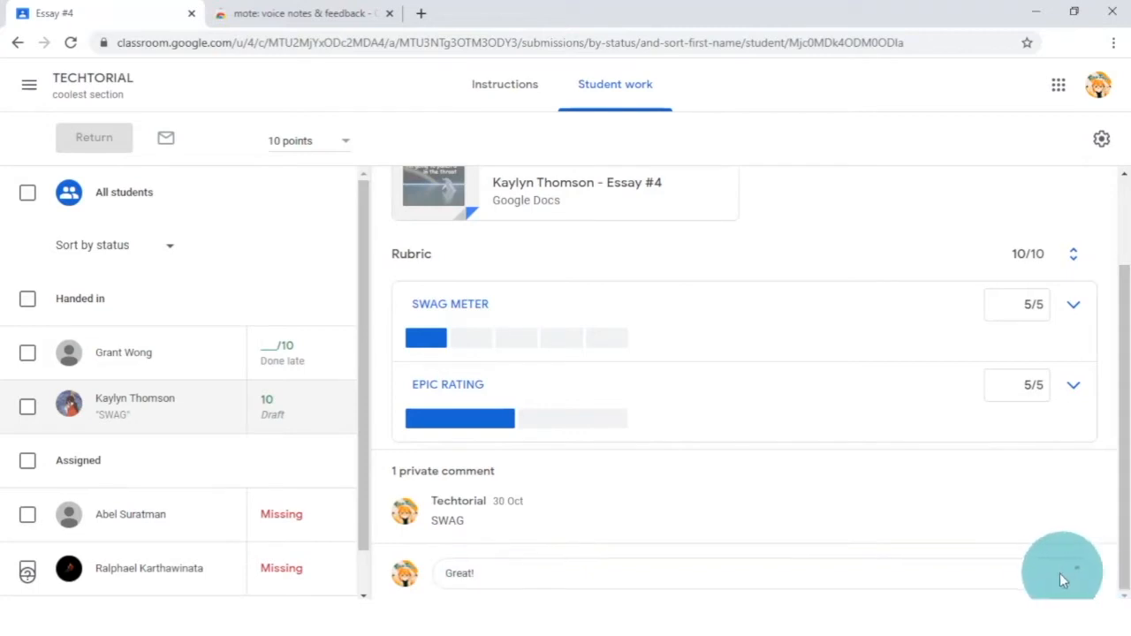
Open the student's submitted Essay #4 document for marking and view the Chrome Web Store page of the mote: voice notes & feedback extension
scroll(701, 462, up, 3)
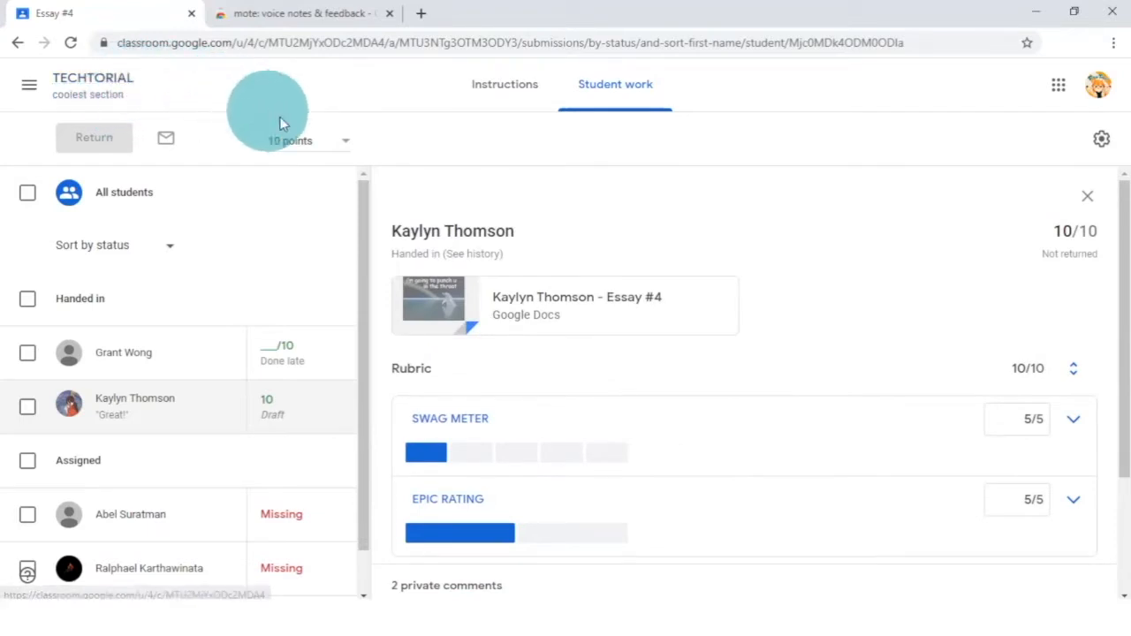
click(555, 297)
click(461, 14)
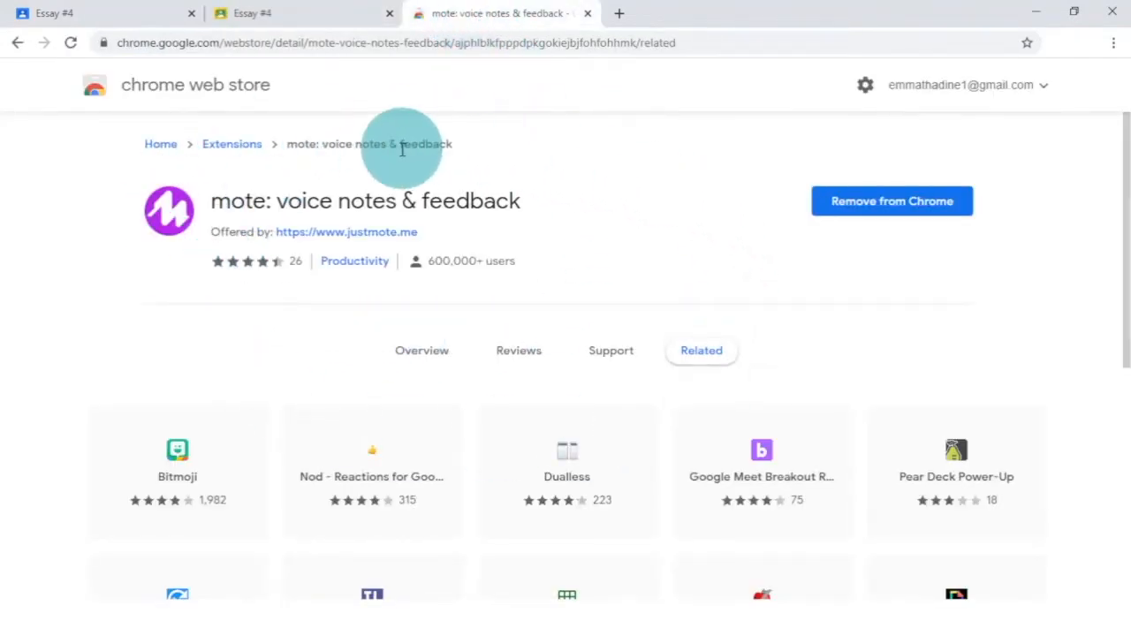
click(310, 9)
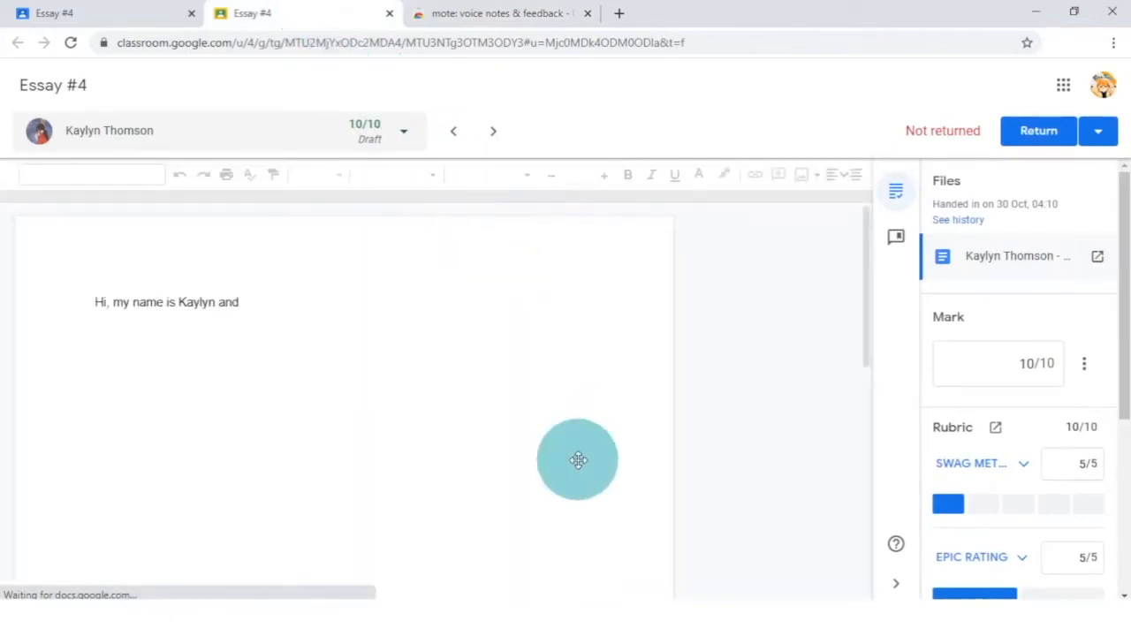
Record a mote voice note as a comment on the dolphin image in the essay and post it
scroll(579, 461, down, 3)
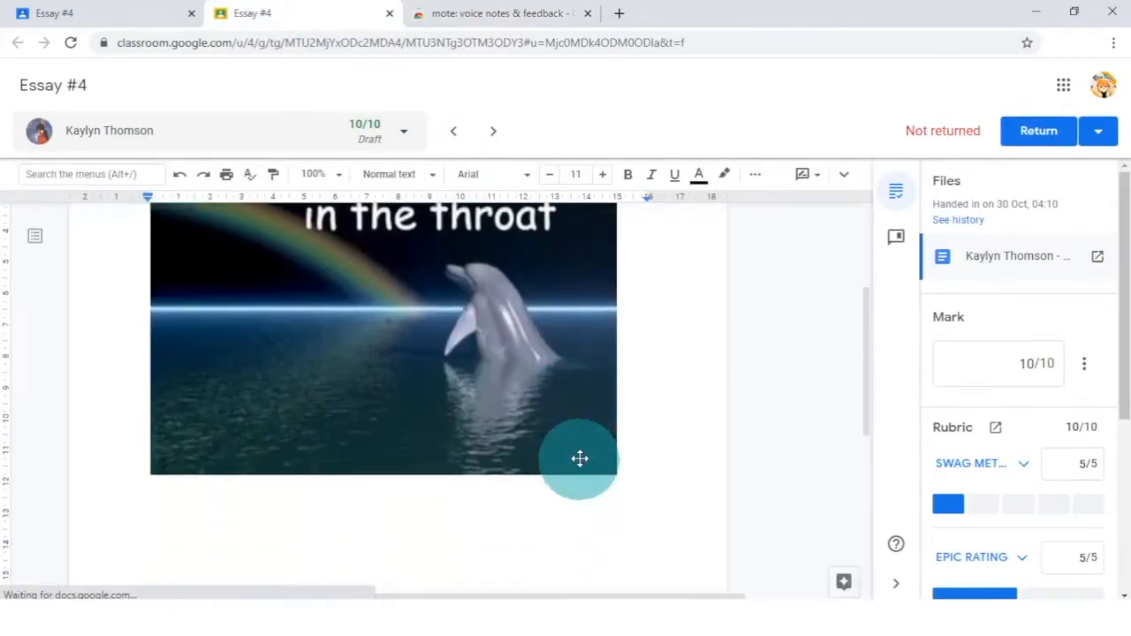
click(587, 399)
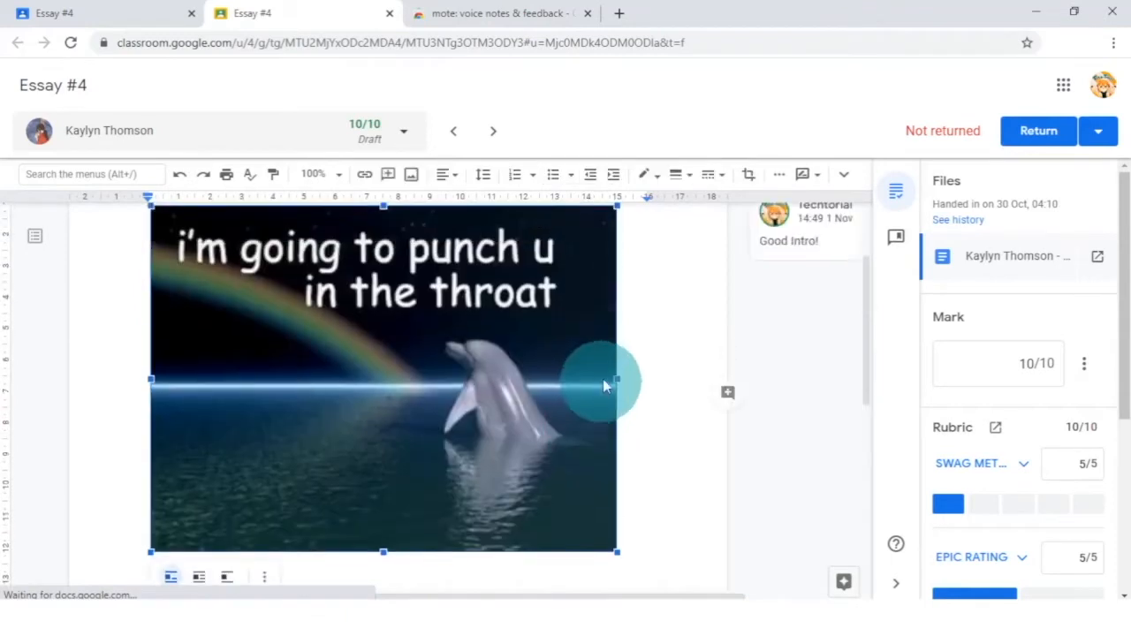
click(727, 391)
drag(647, 596, 803, 595)
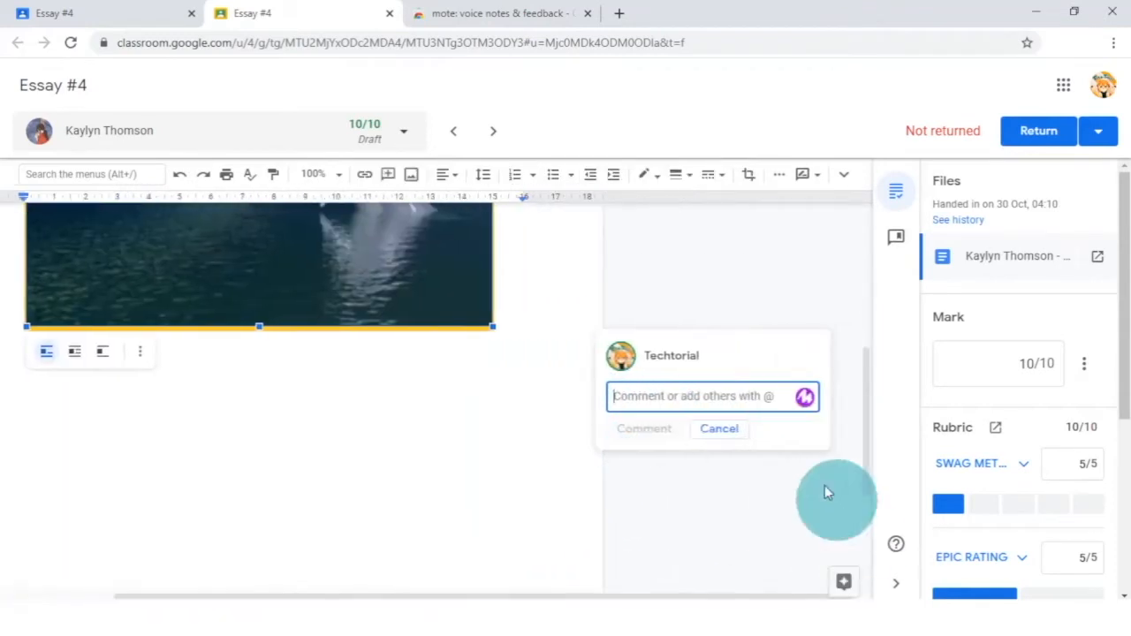
click(804, 398)
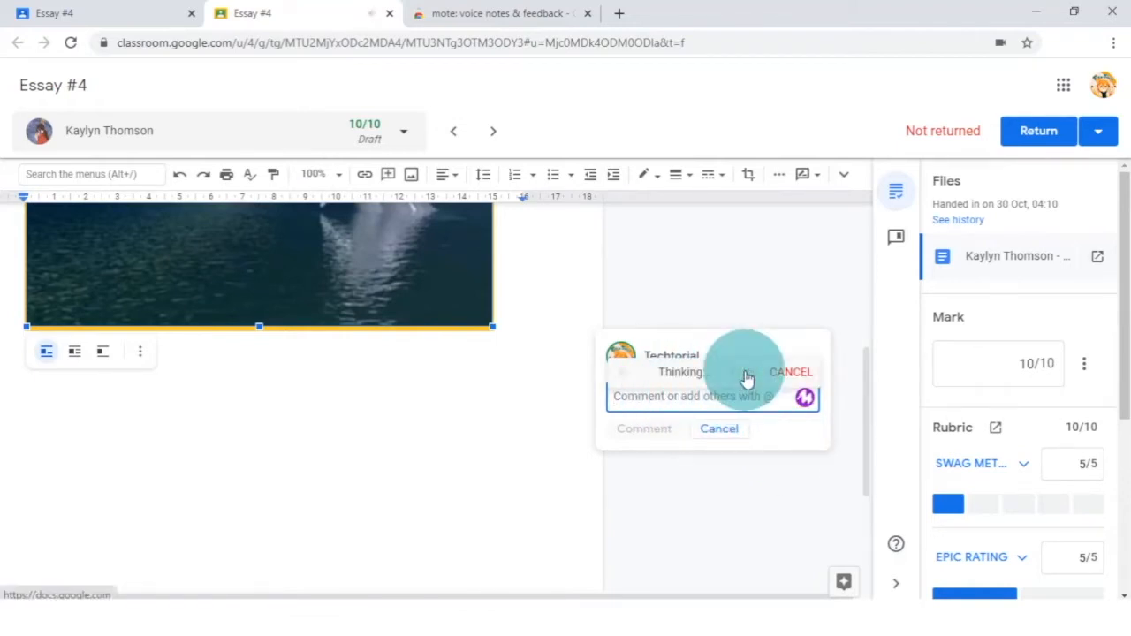
click(650, 455)
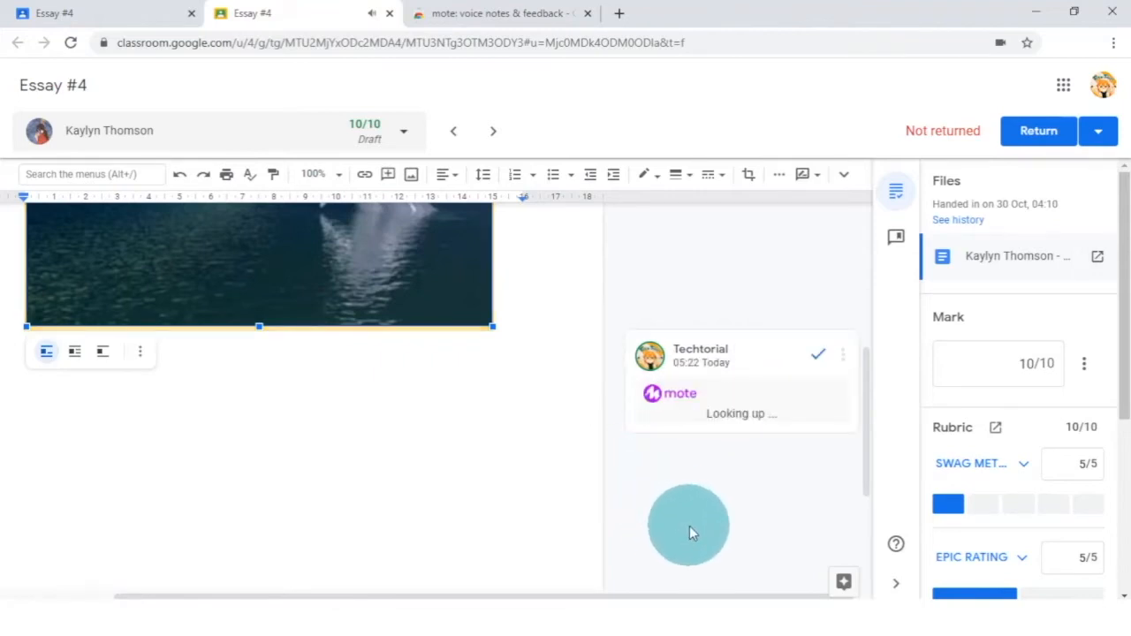
Add the line "cool beans" to the end of the voice note's transcript and save it
click(830, 468)
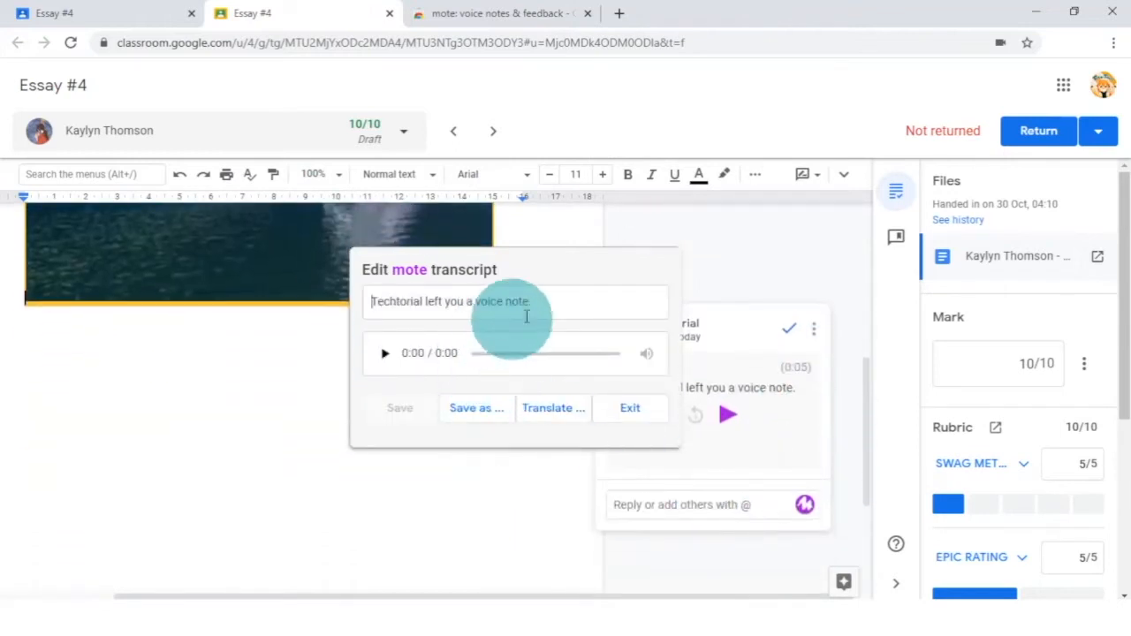
click(566, 301)
key(Return)
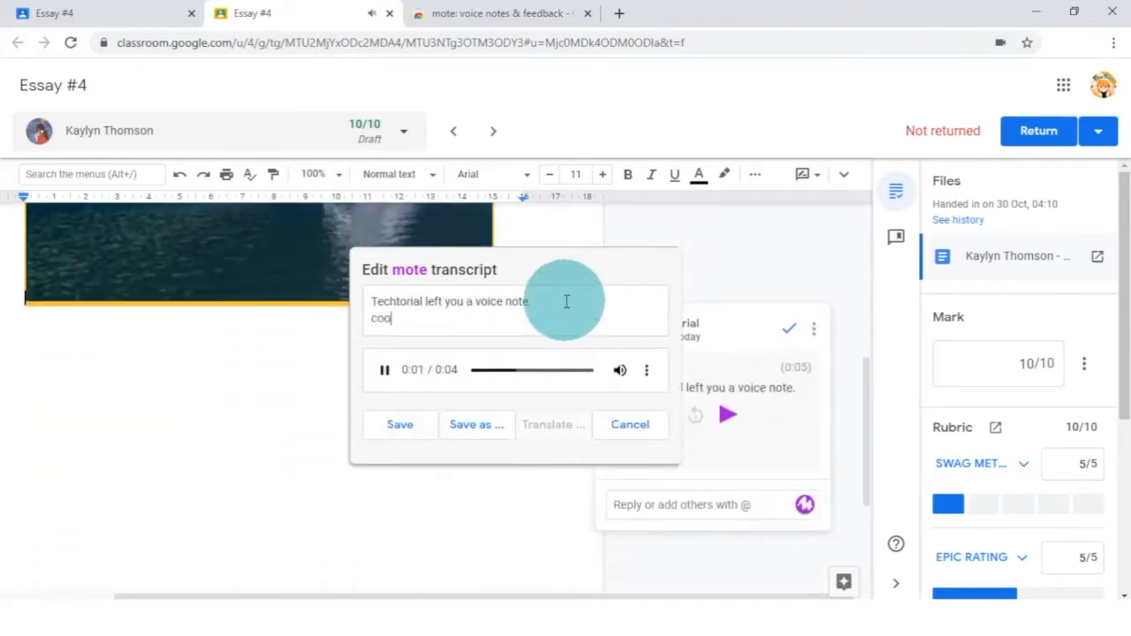
text(cool beans)
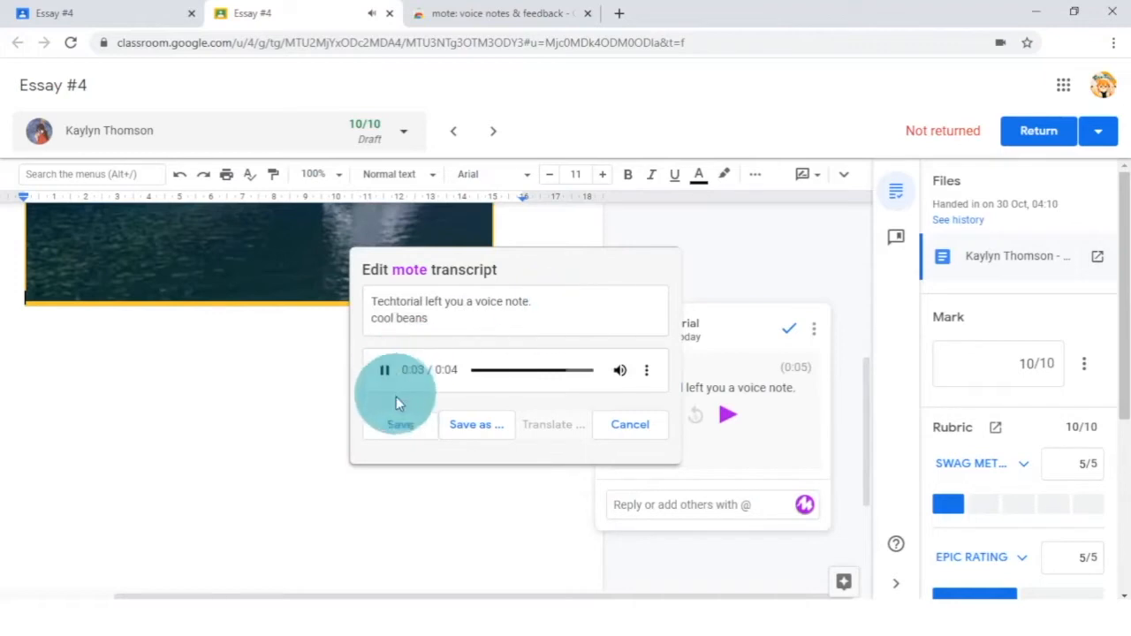
click(405, 419)
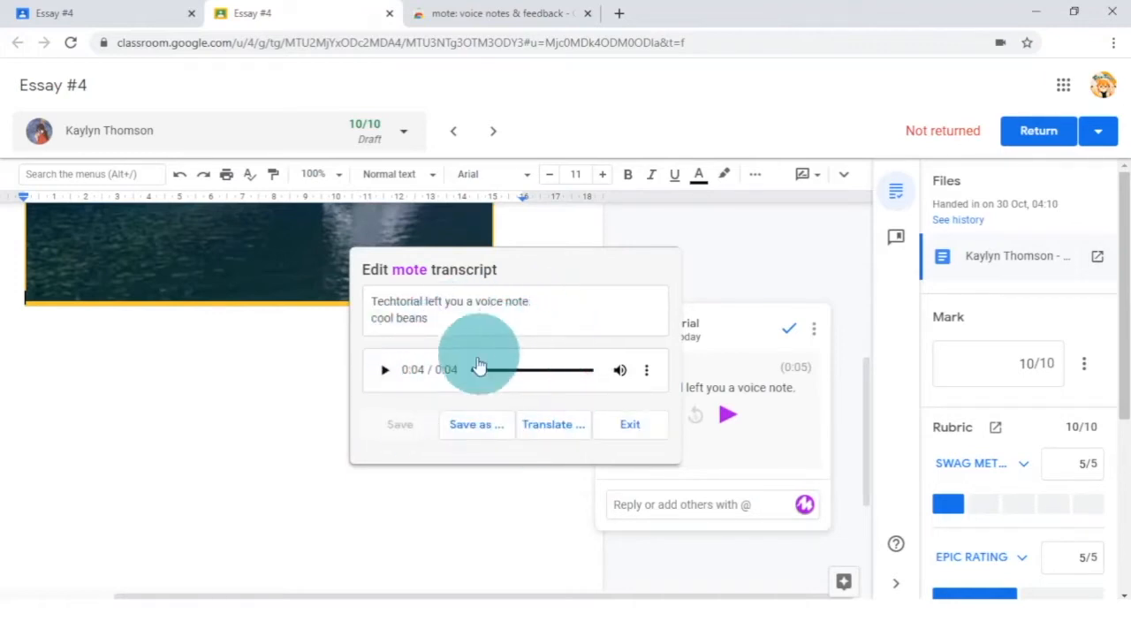
Play back the recording in the transcript editor and check its download option
click(385, 371)
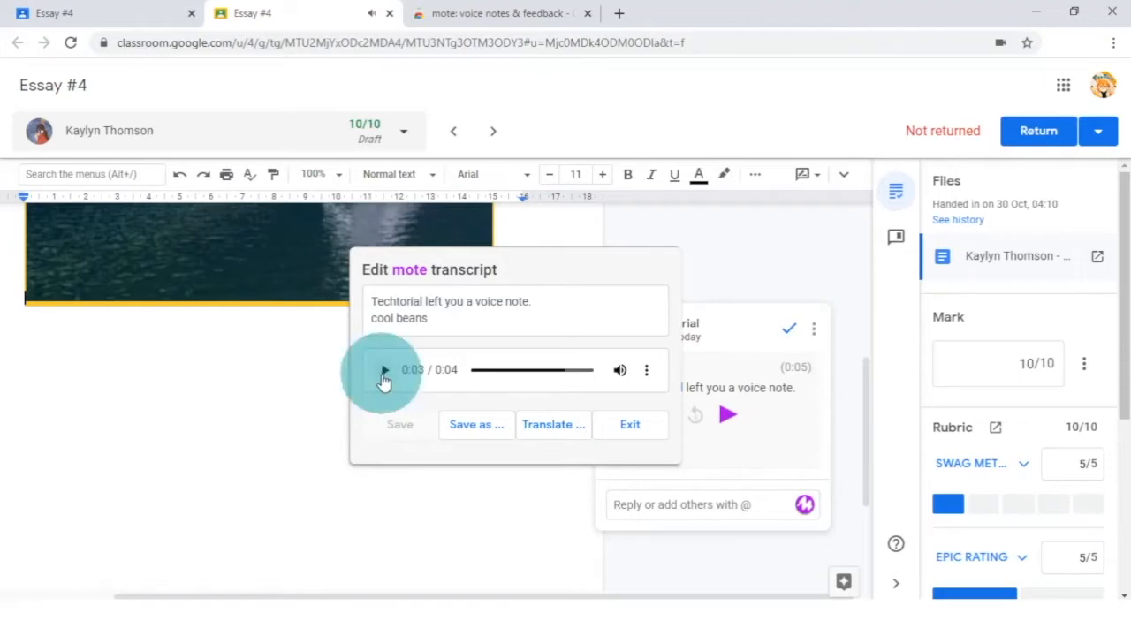
mouse_move(624, 388)
click(648, 375)
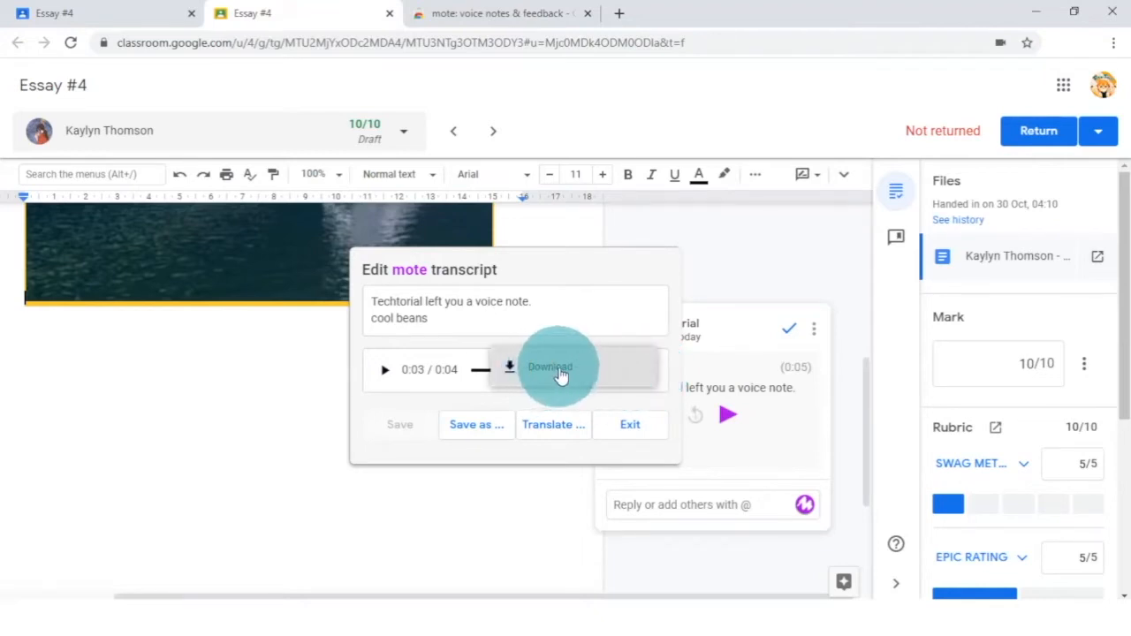
click(590, 276)
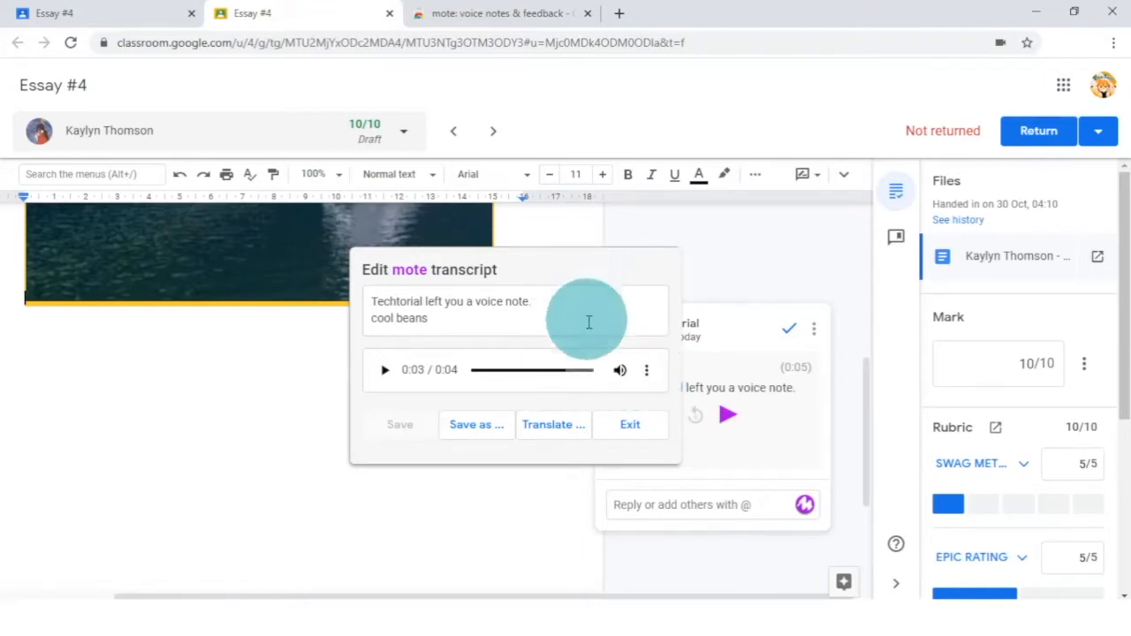
Try translating the transcript into French, discard the translation, and play the posted voice note
click(567, 424)
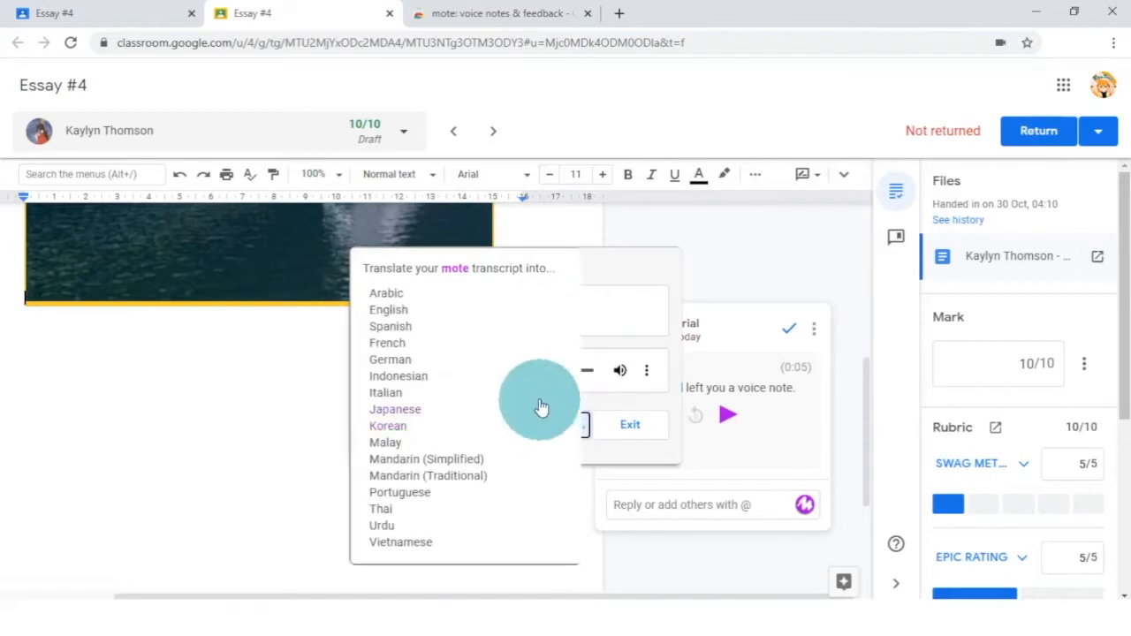
click(374, 348)
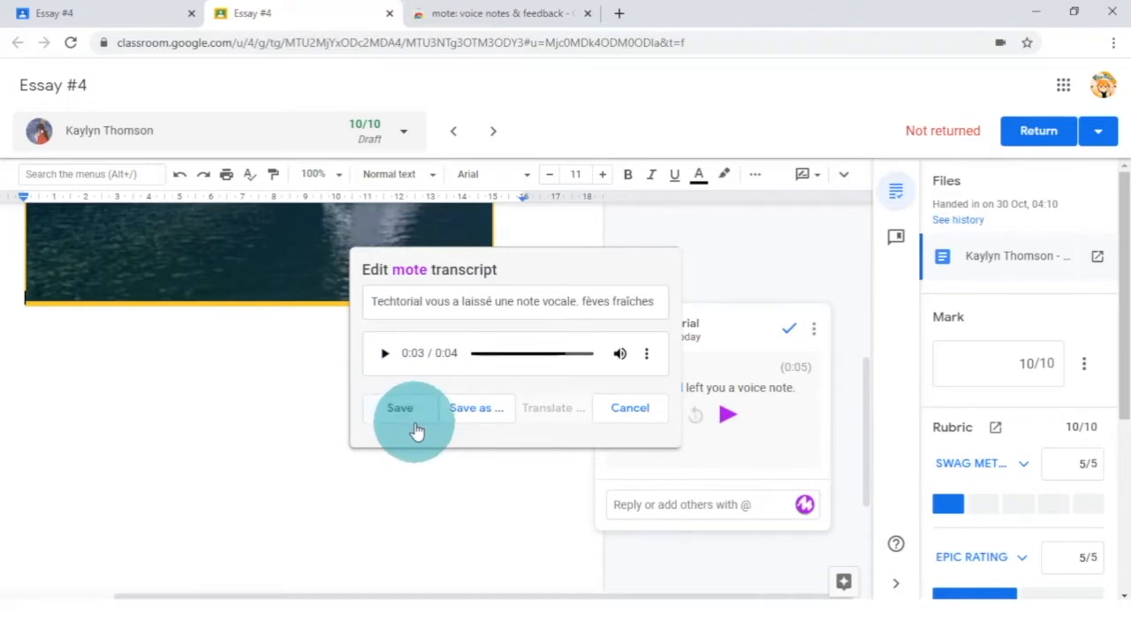
click(637, 411)
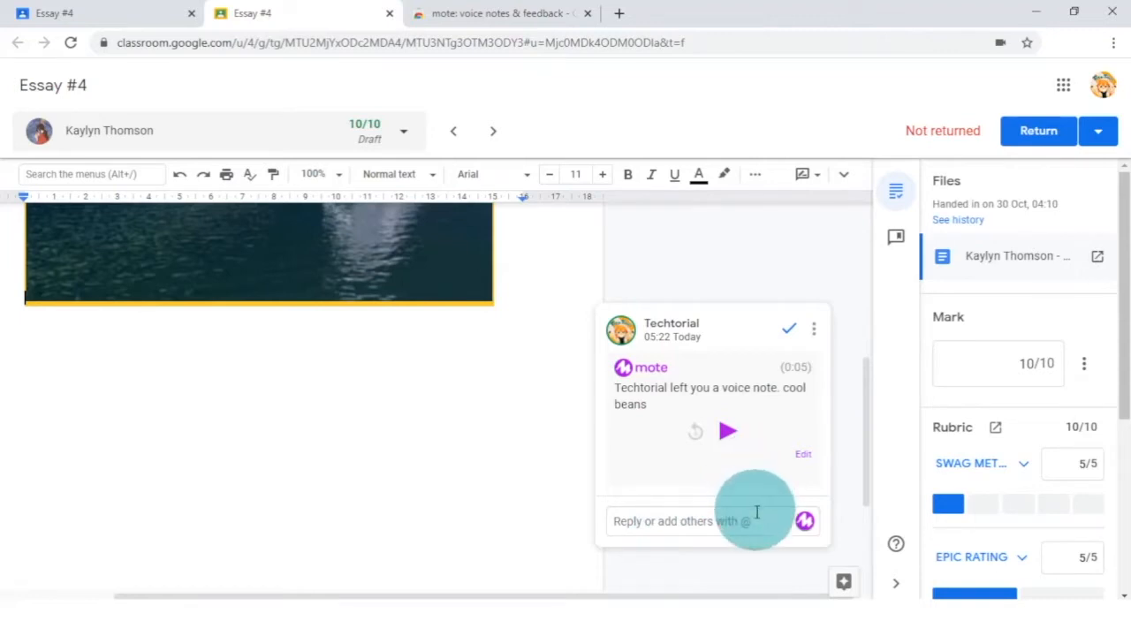
click(728, 433)
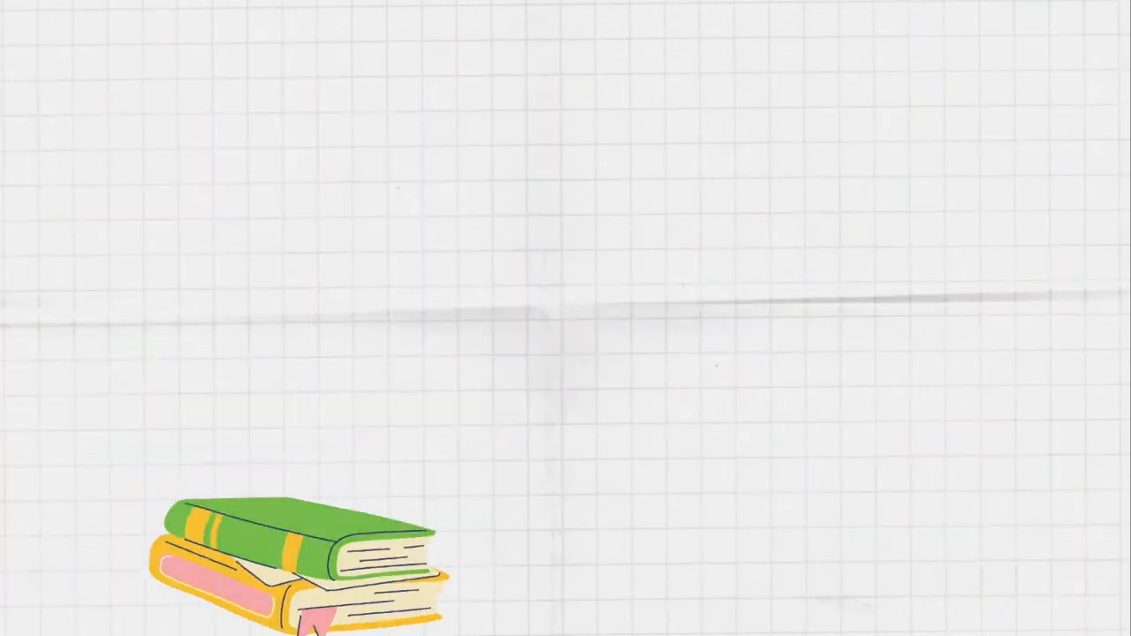
click(524, 446)
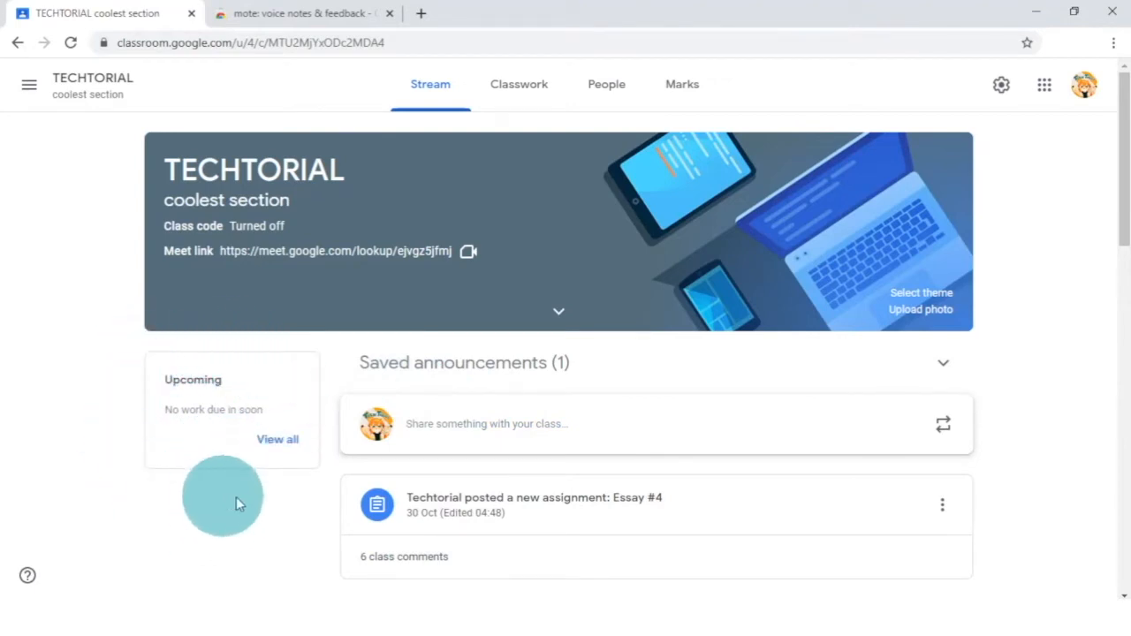
Open the TECHTORIAL class's to-review list and examine the work without a due date and the work in progress
click(279, 438)
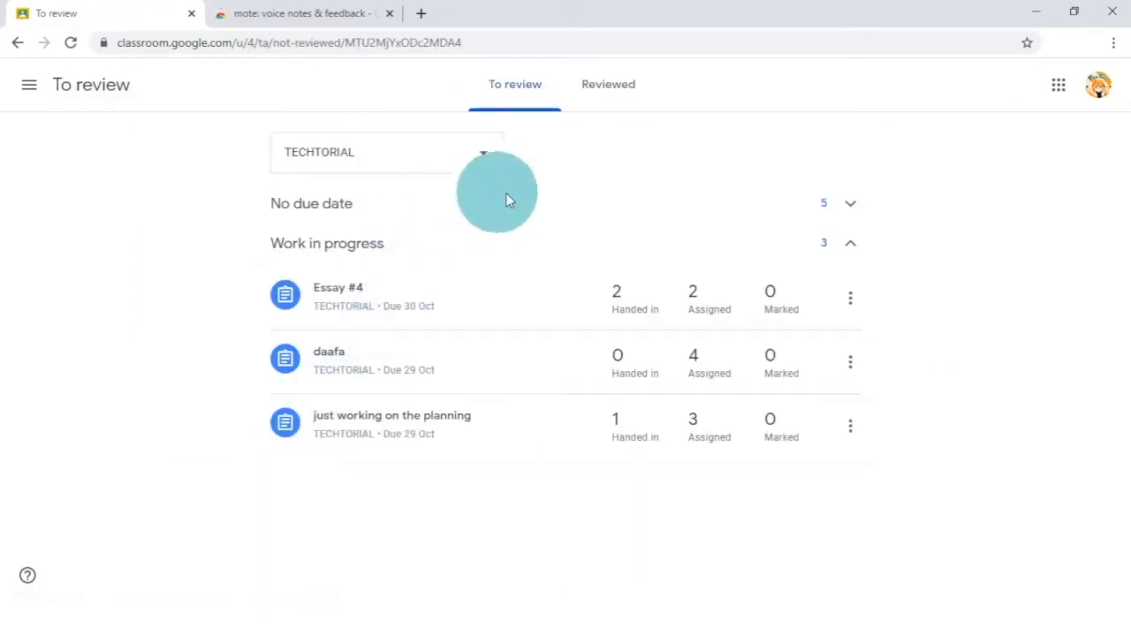
click(846, 206)
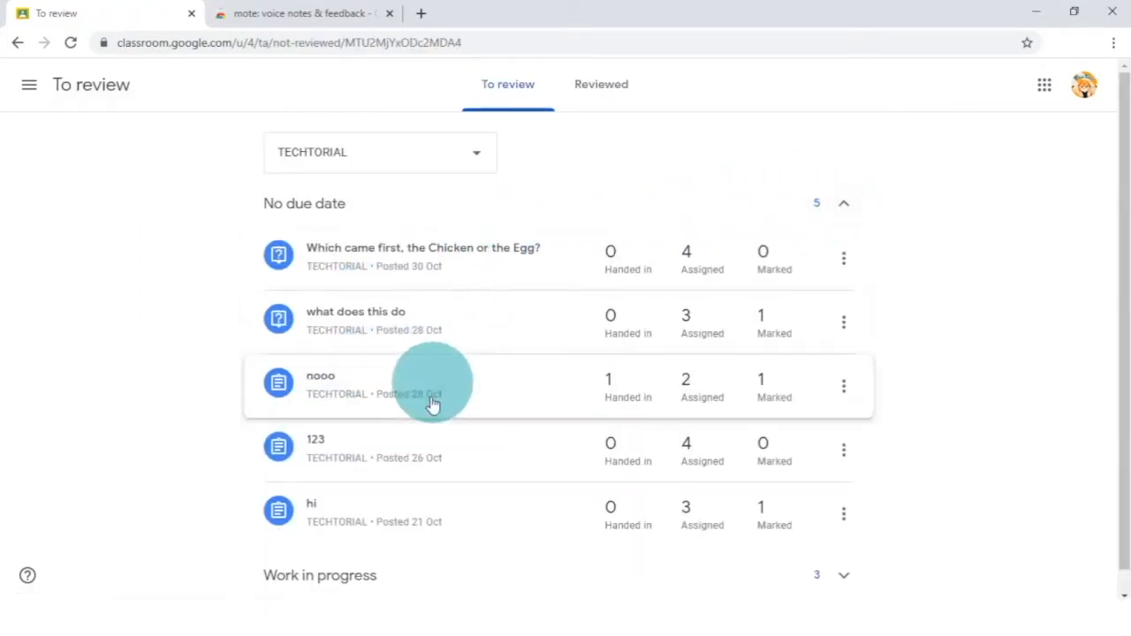
scroll(490, 486, down, 1)
click(842, 548)
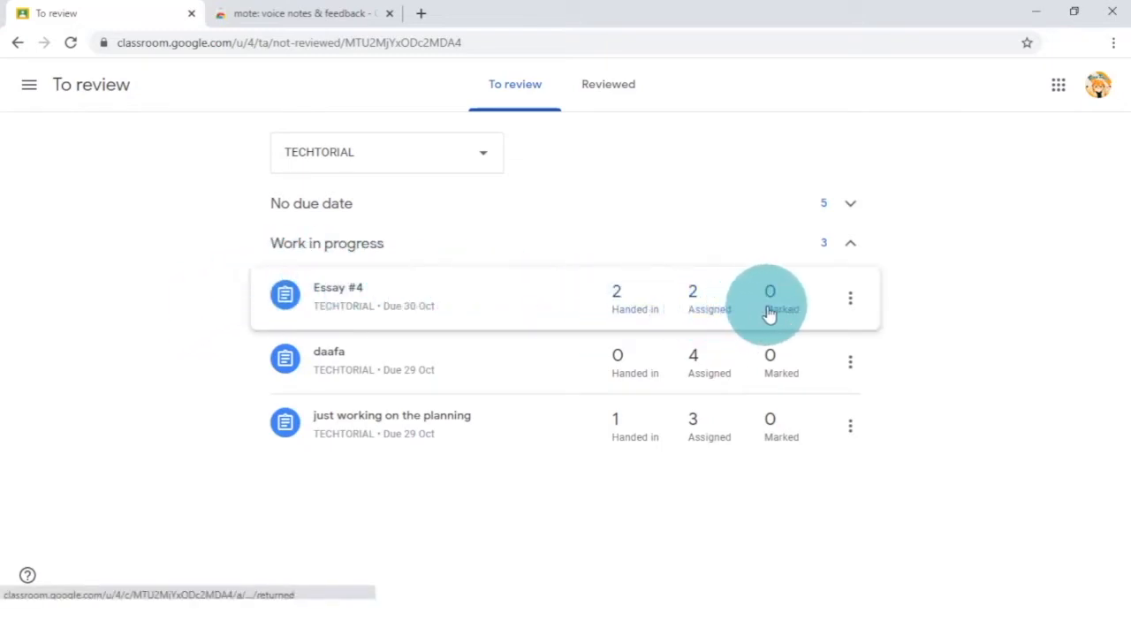
Mark the question "Which came first, the Chicken or the Egg?" as reviewed
click(850, 210)
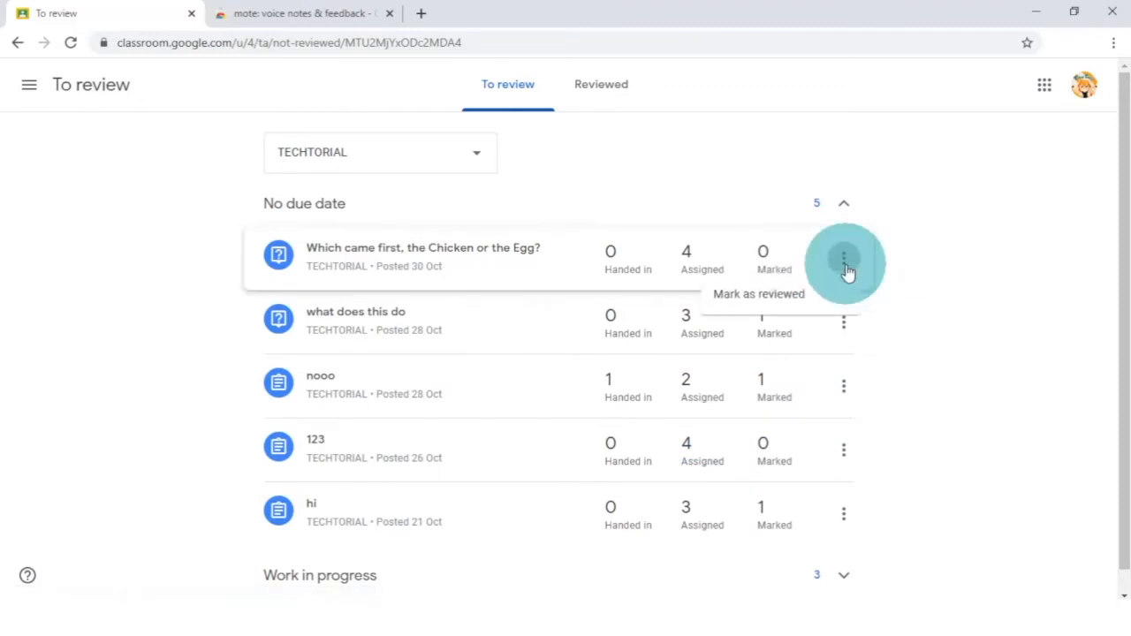
click(800, 297)
drag(800, 301, 818, 301)
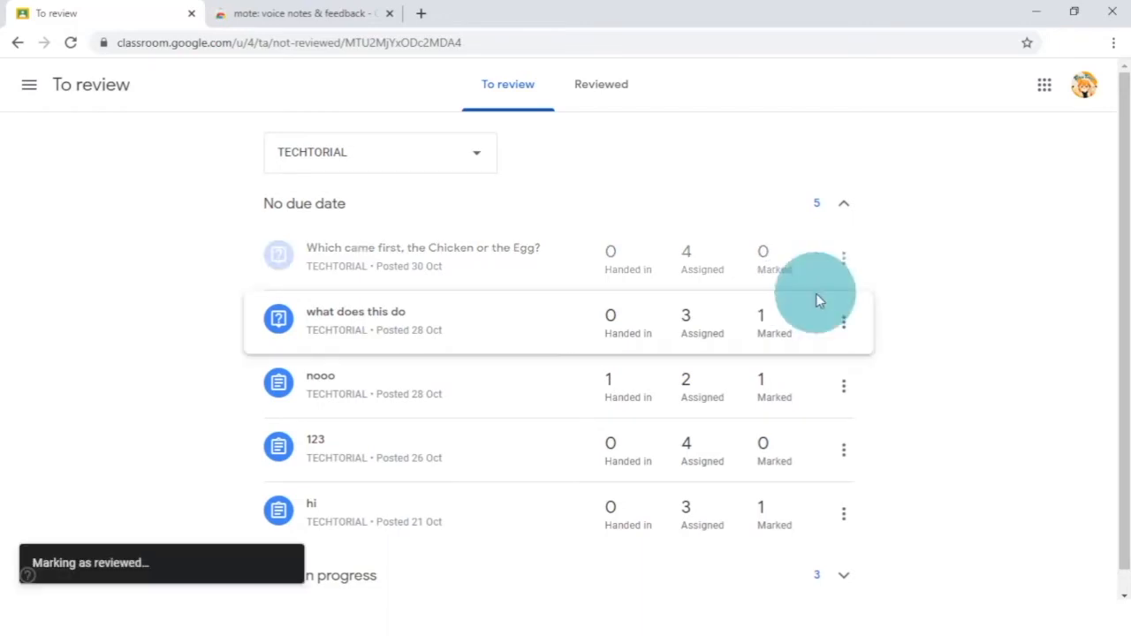
Mark the question "Which came first, the Chicken or the Egg?" as not reviewed and return to the to-review list
click(607, 95)
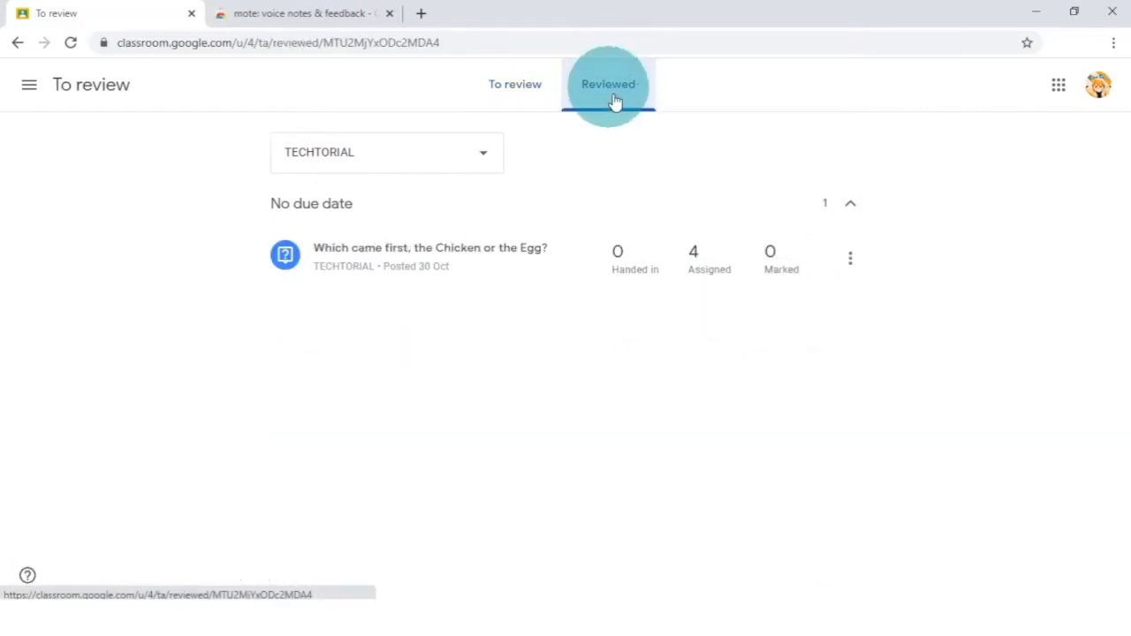
click(852, 263)
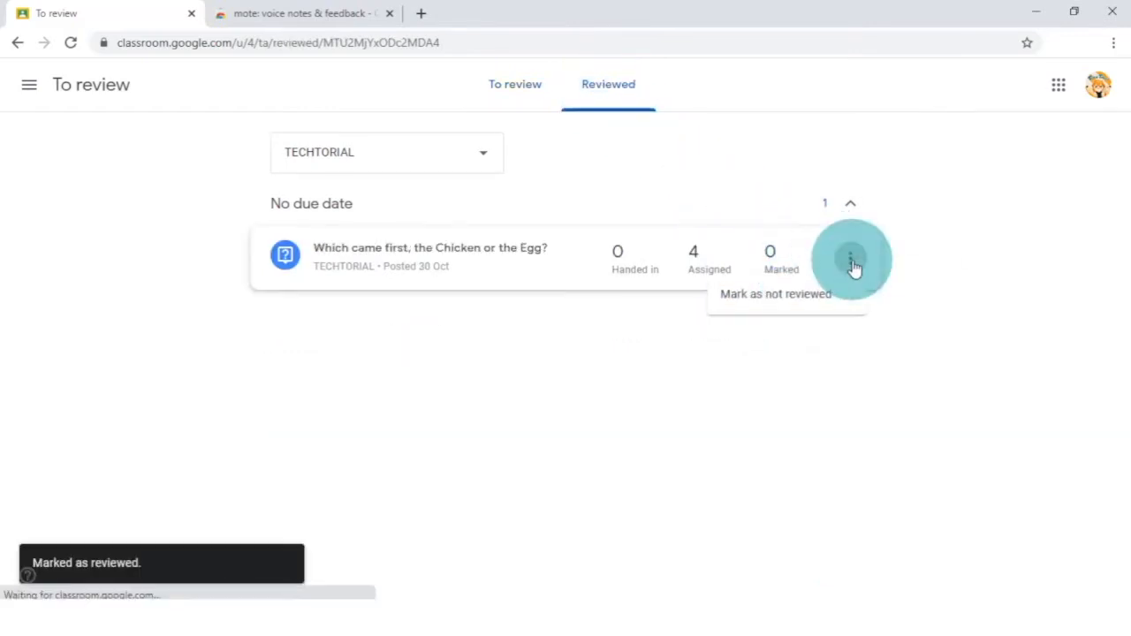
click(816, 294)
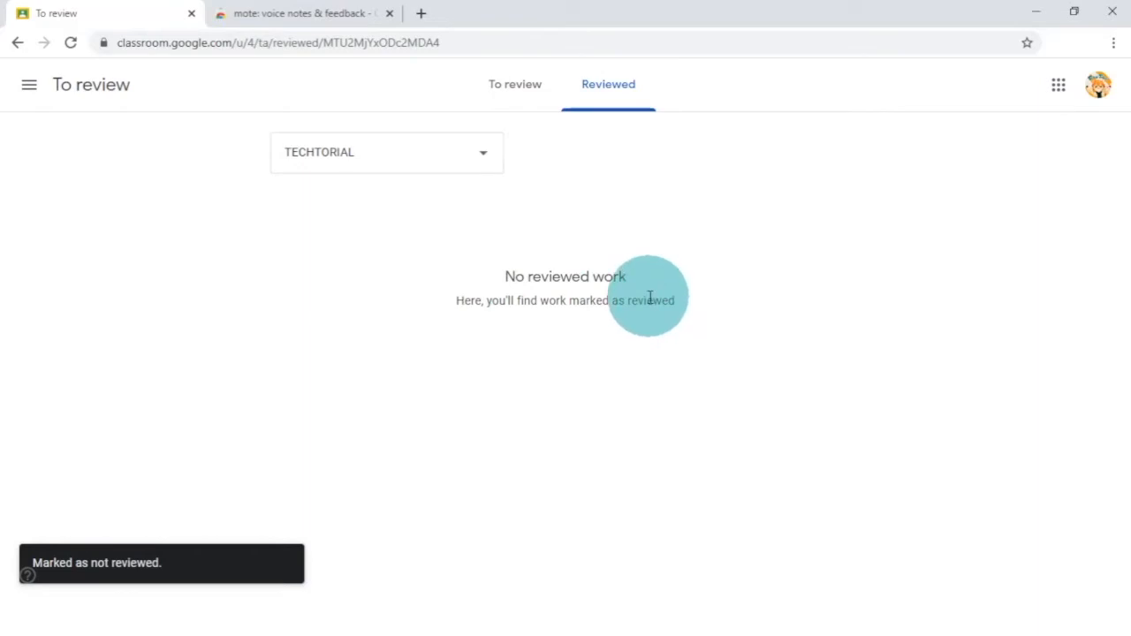
click(530, 89)
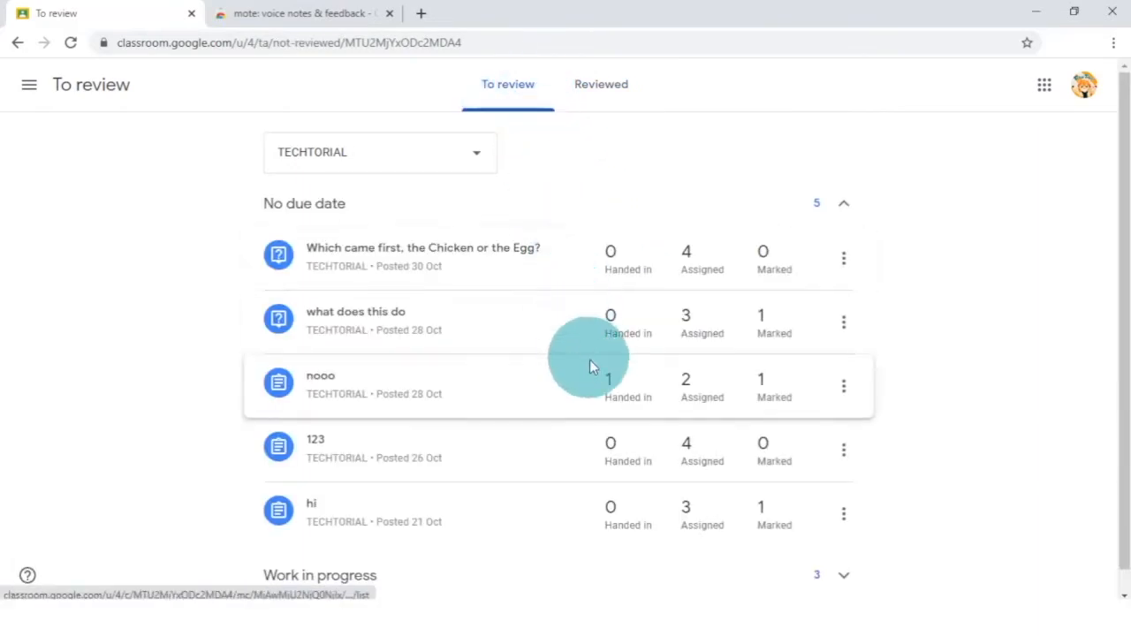
click(480, 165)
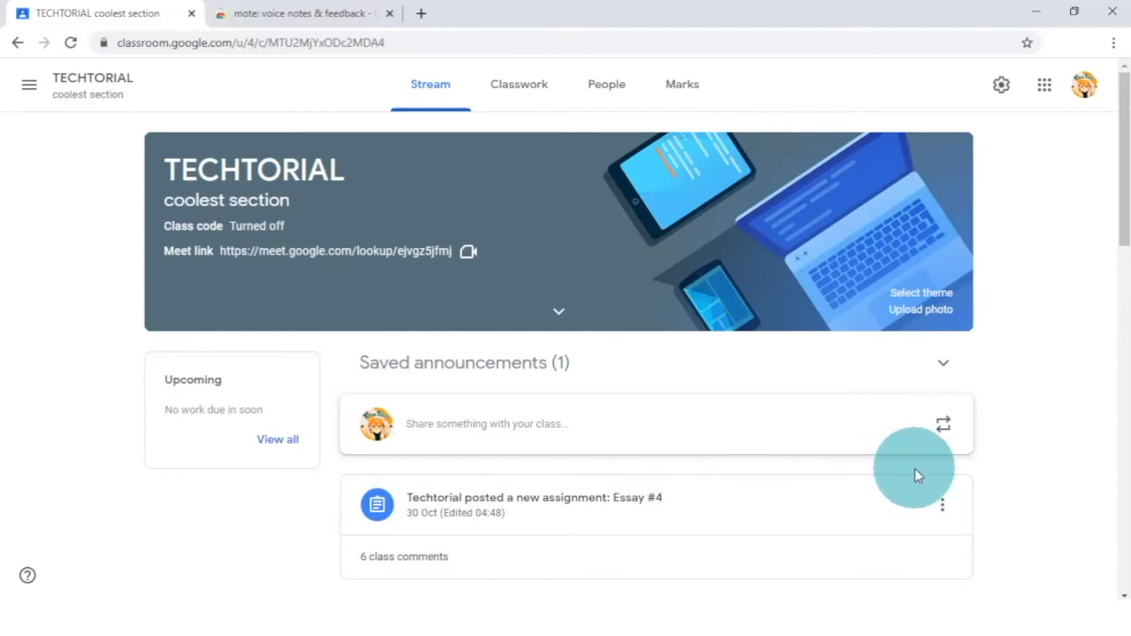
Check the options for the Essay #4 post in the TECHTORIAL stream and move the Chicken or the Egg question to the top
scroll(916, 472, down, 1)
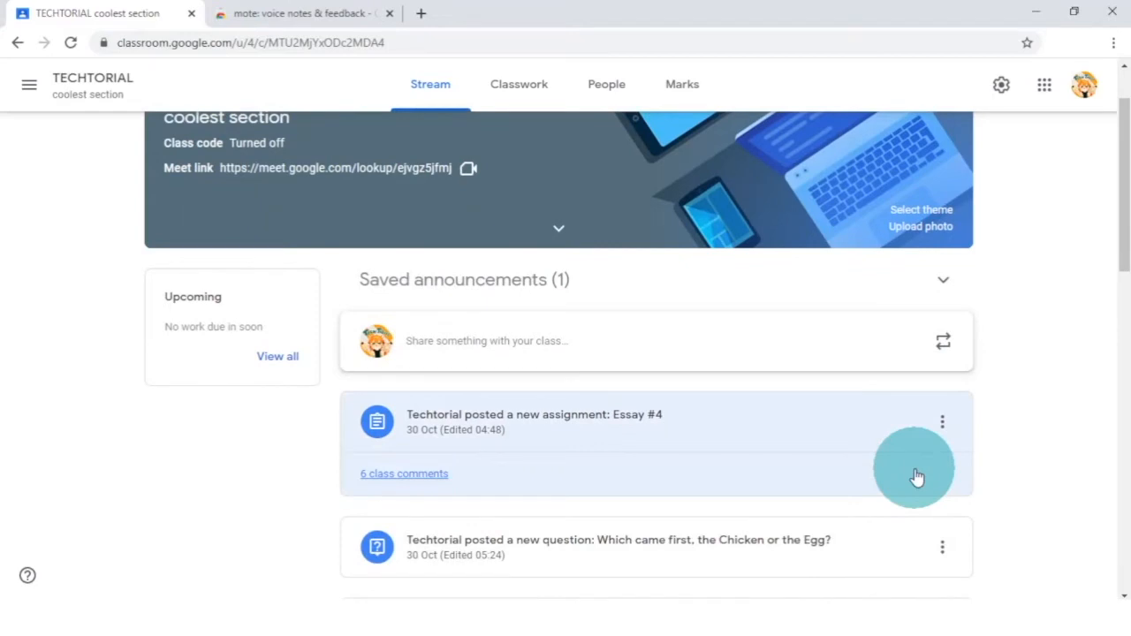
scroll(917, 477, up, 1)
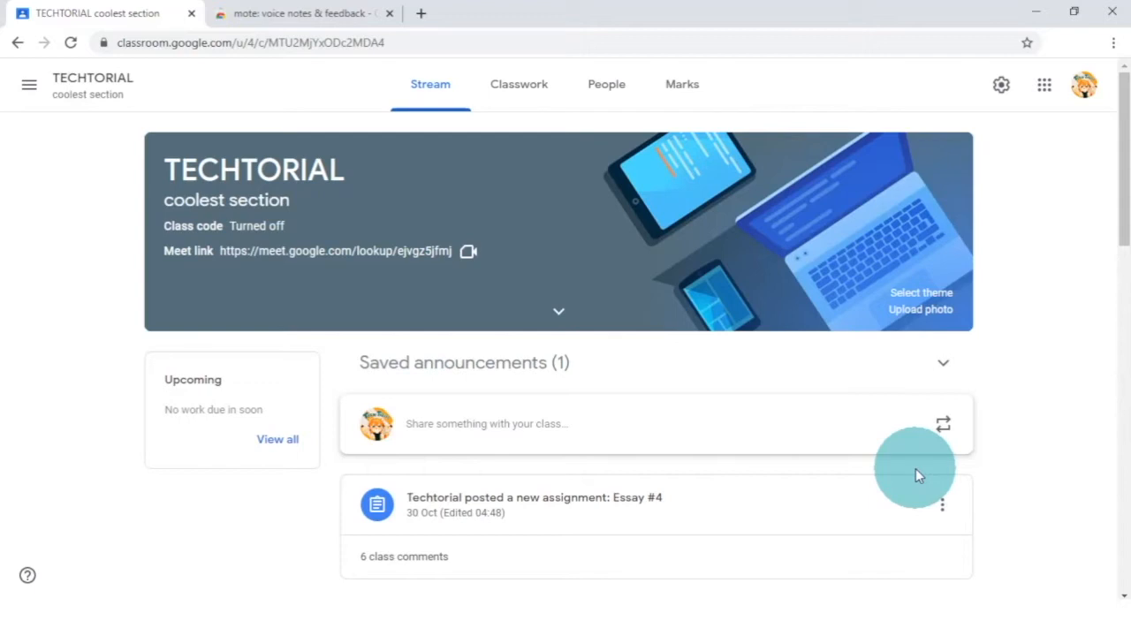
scroll(934, 495, down, 3)
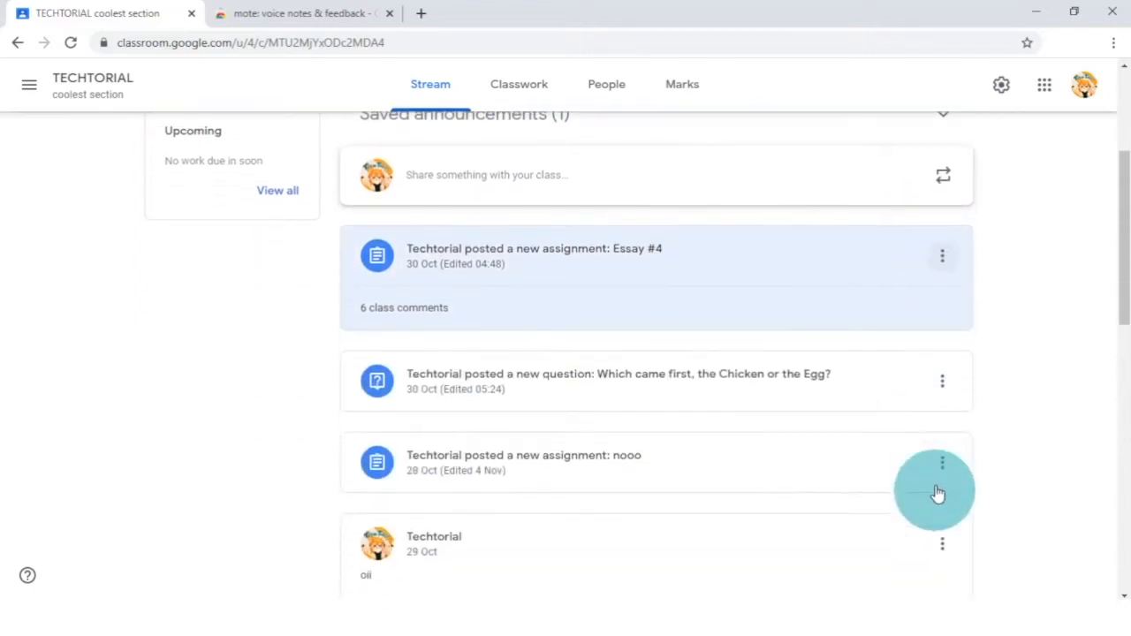
click(942, 258)
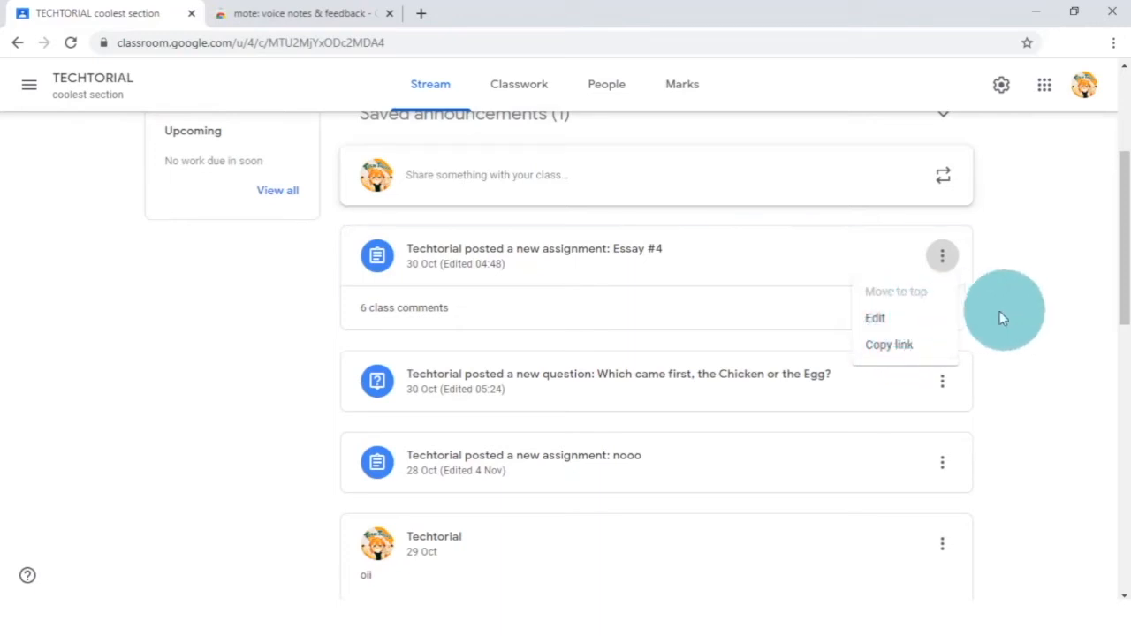
click(947, 392)
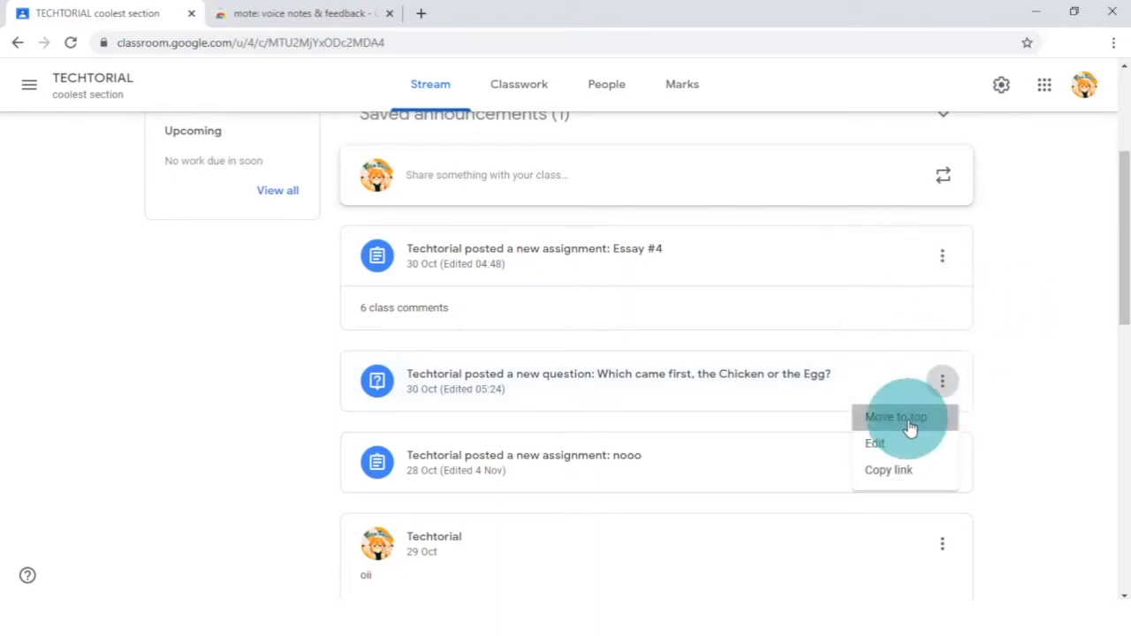
click(912, 424)
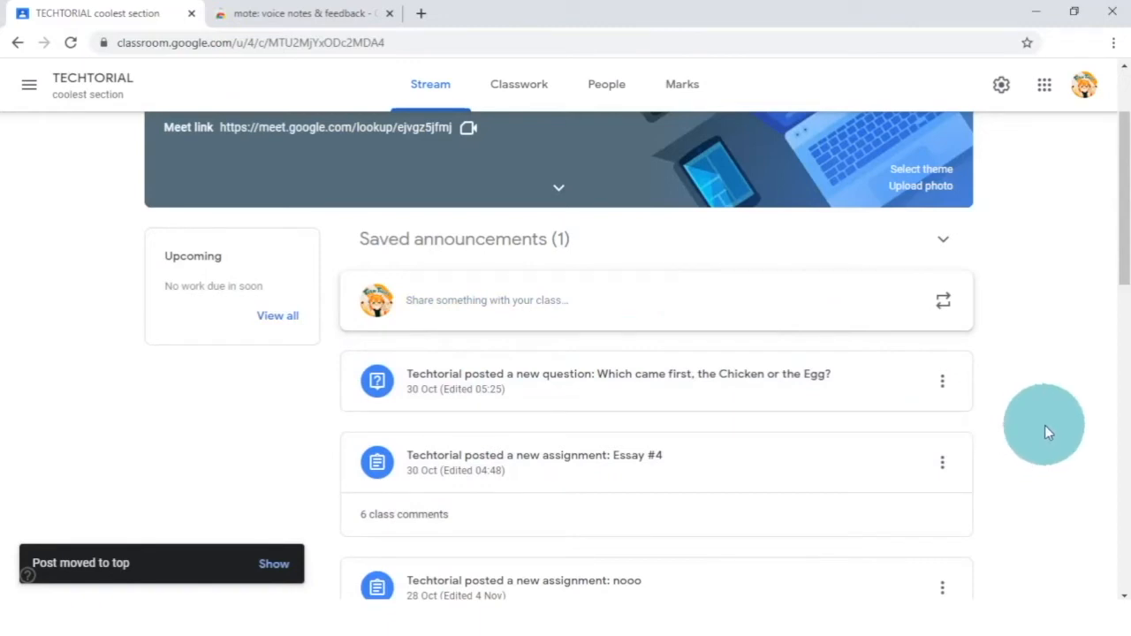
scroll(1044, 425, down, 1)
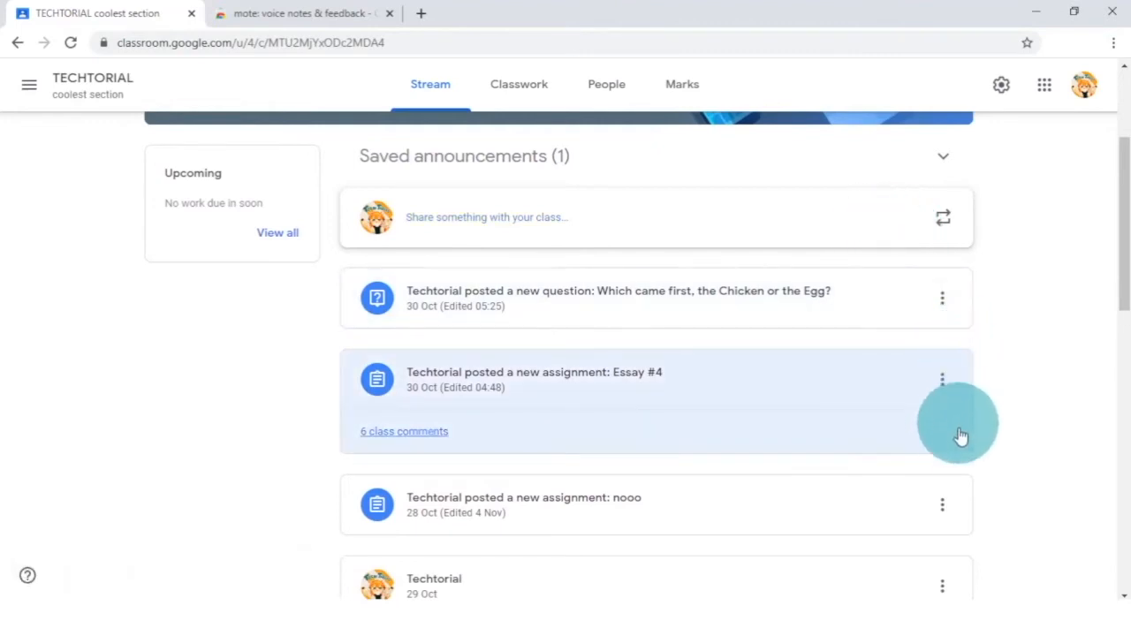
scroll(960, 430, down, 2)
click(953, 418)
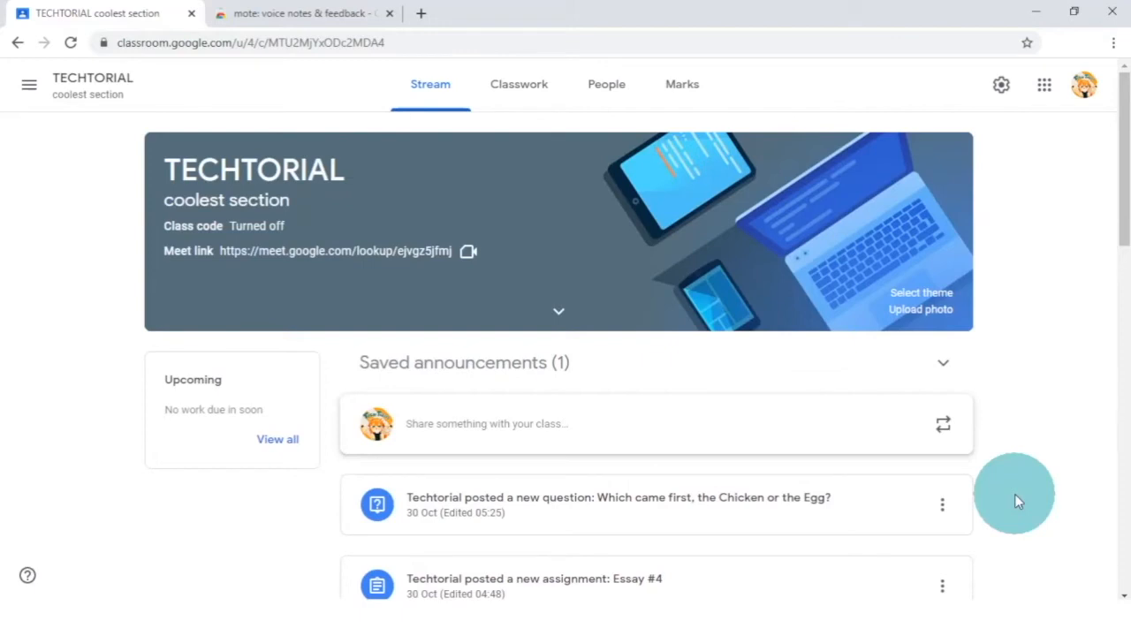
Start a new class announcement and examine the choices of classes and students it can be addressed to
click(624, 435)
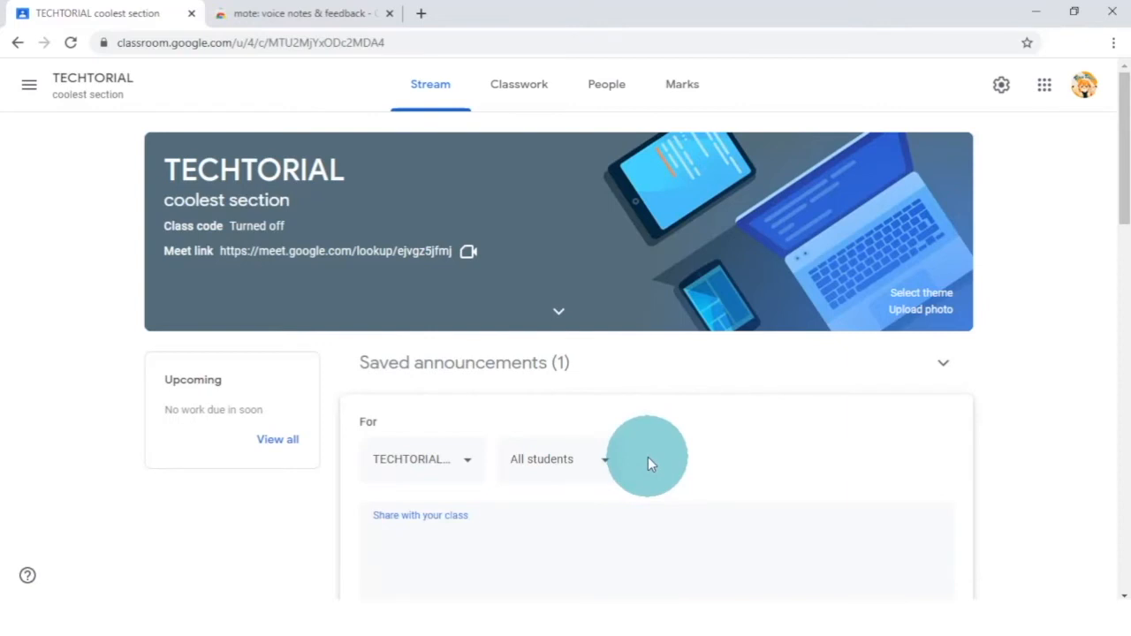
scroll(648, 456, down, 2)
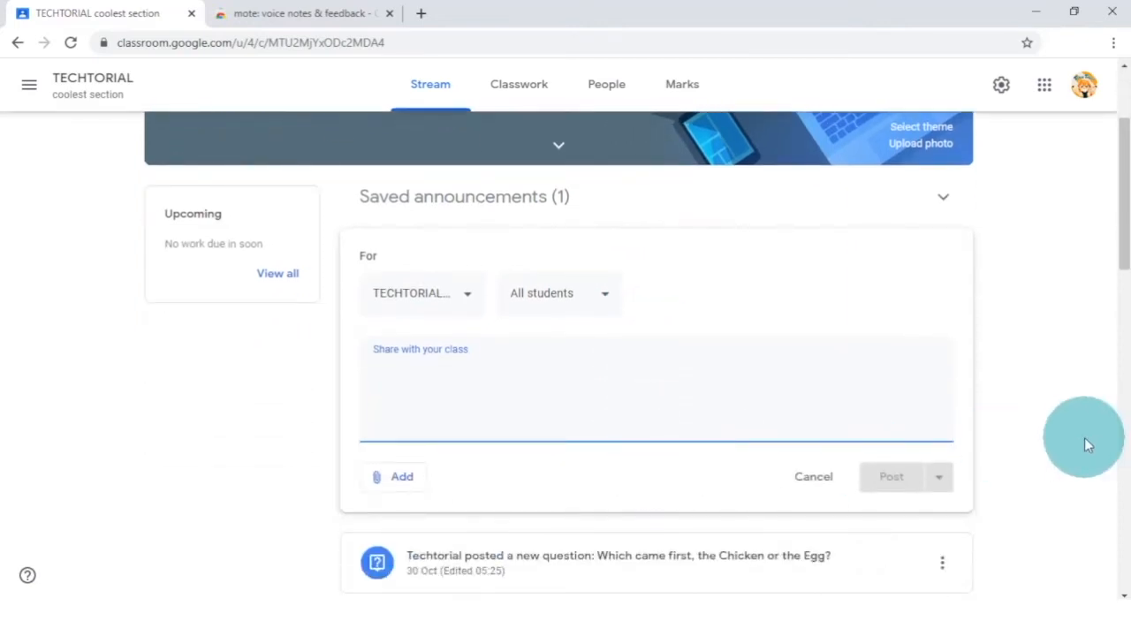
click(467, 294)
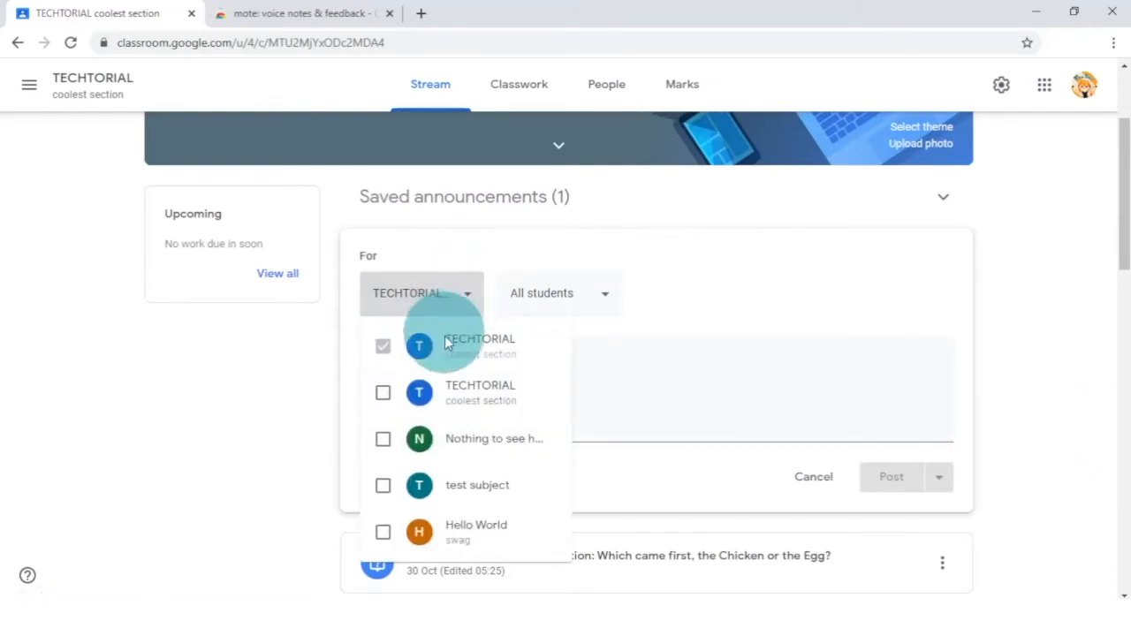
click(555, 292)
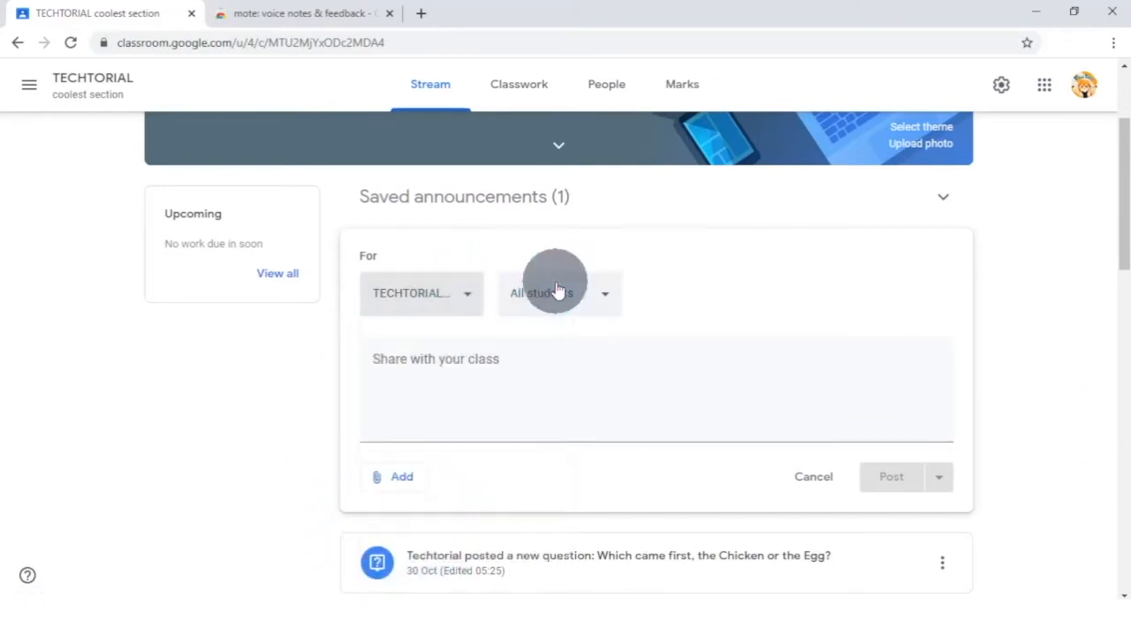
click(556, 294)
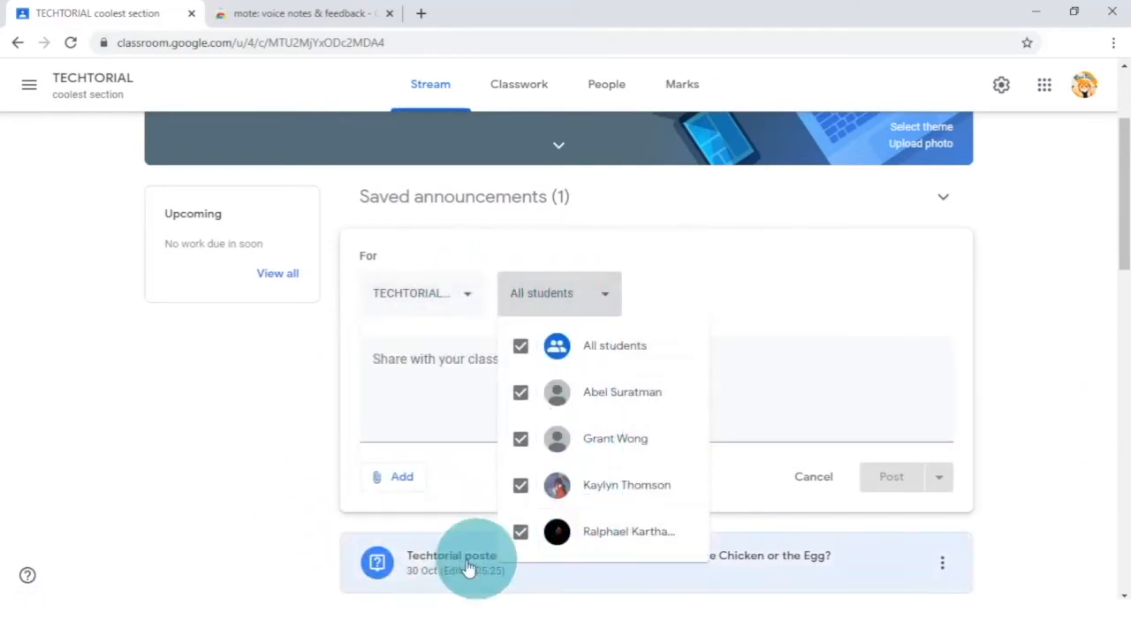
click(745, 278)
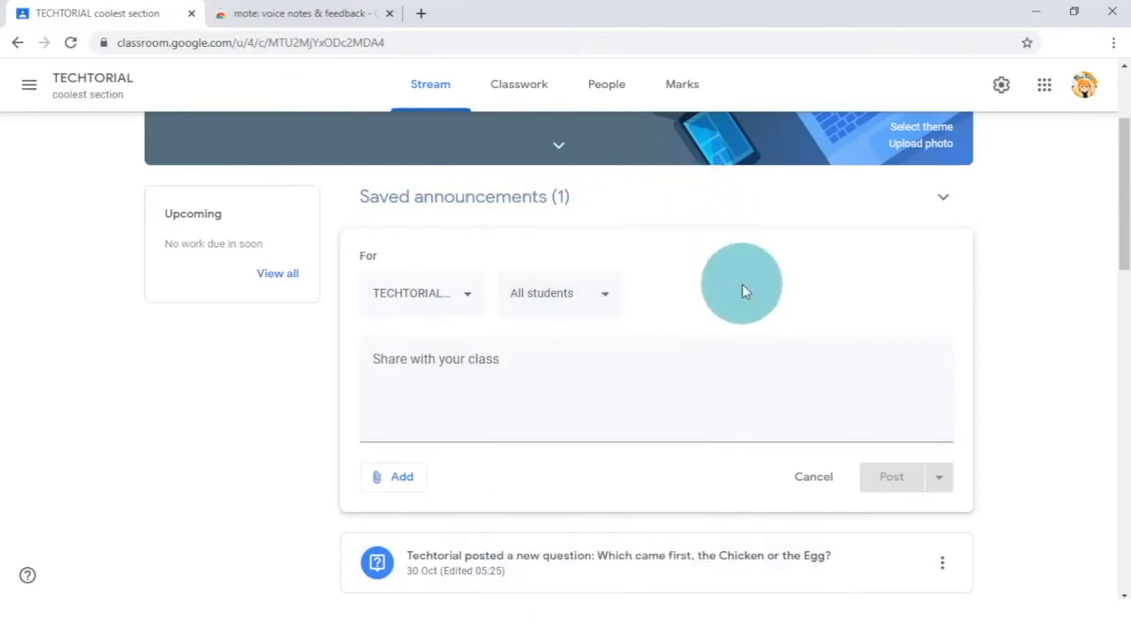
Try adding the second TECHTORIAL class to the announcement's recipients, check the student selection, and deselect that class again
click(452, 304)
click(434, 388)
click(573, 295)
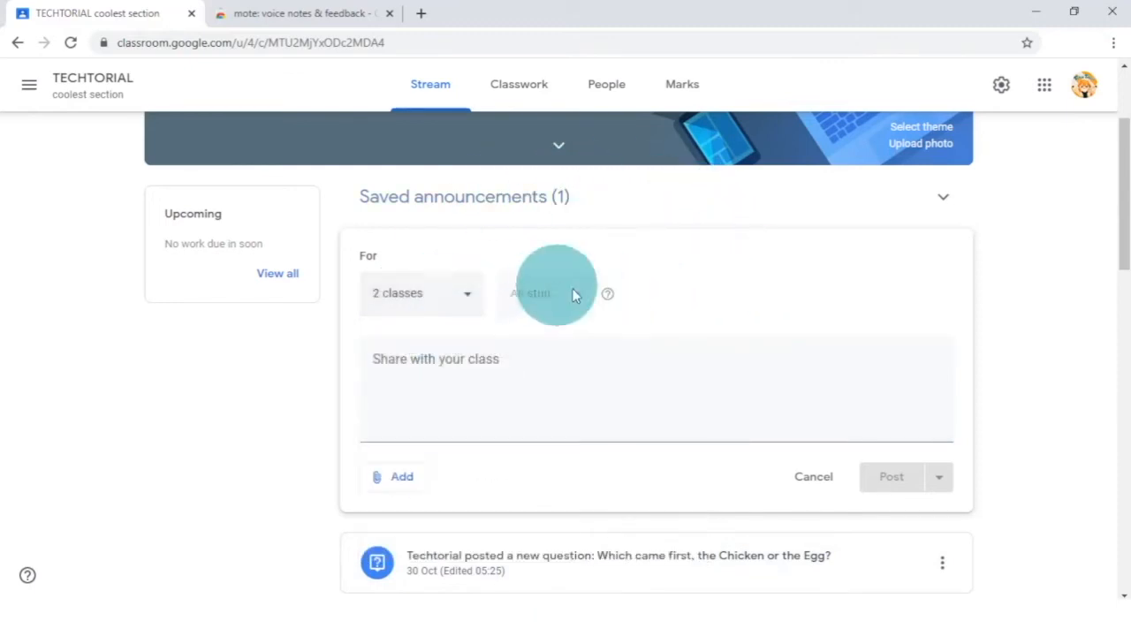
click(462, 298)
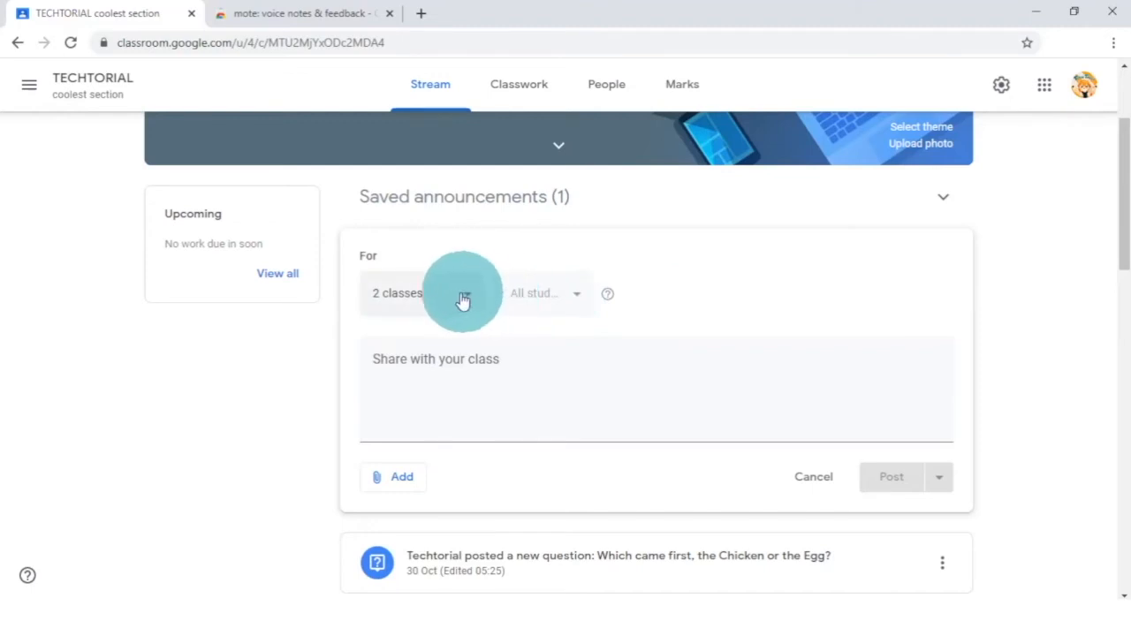
click(424, 393)
click(646, 365)
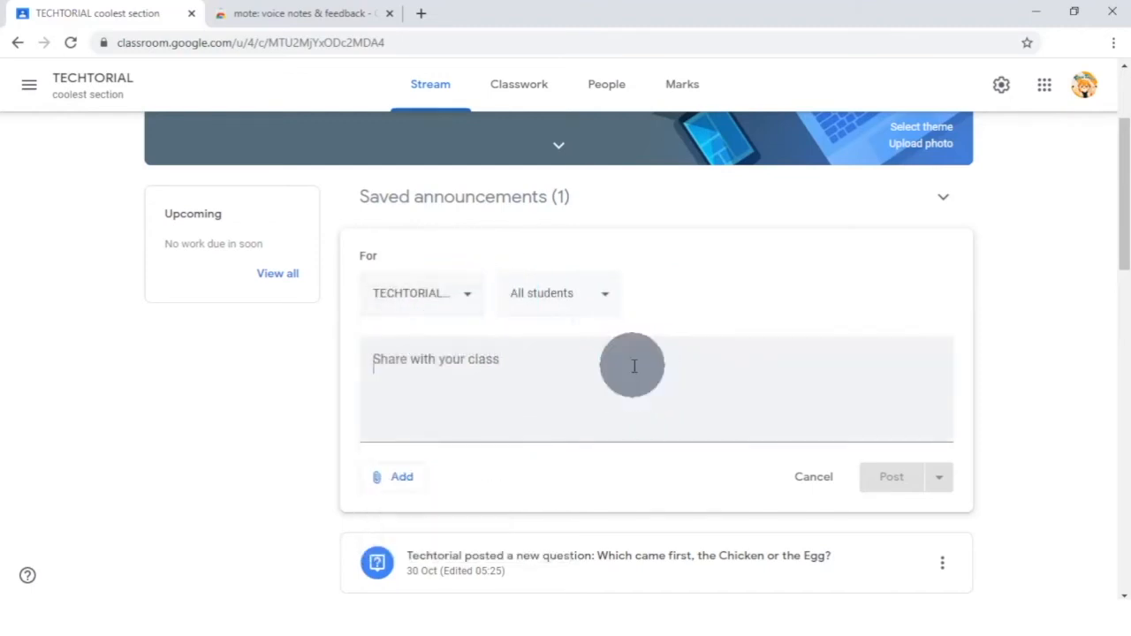
Write the announcement "Good", view its attachment options, and save it as a draft
click(634, 366)
text(Good)
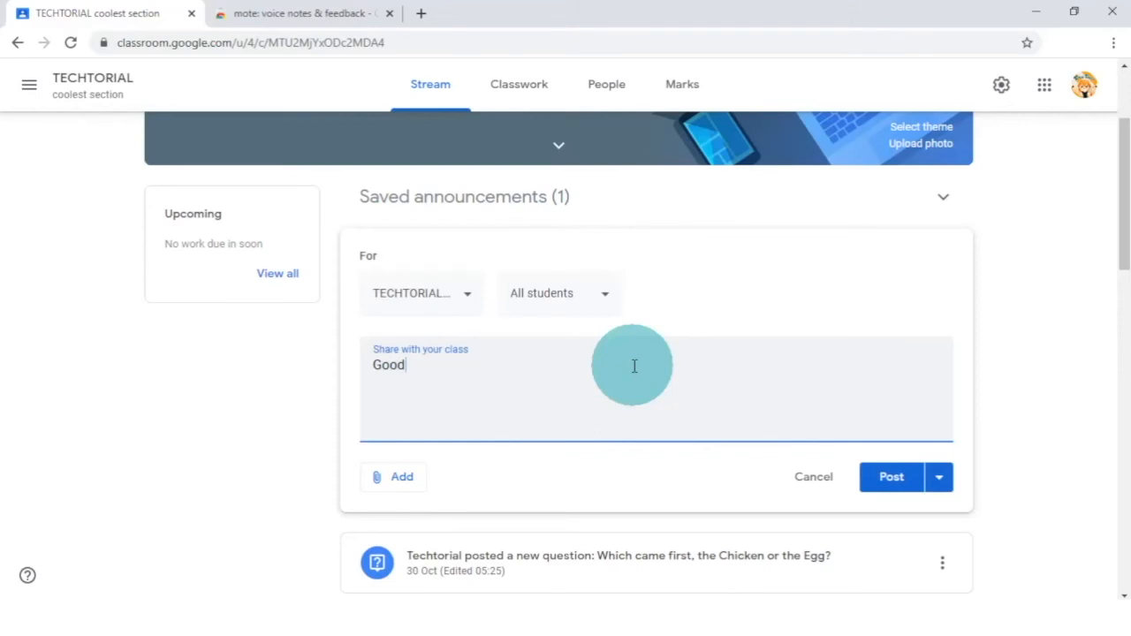
click(415, 482)
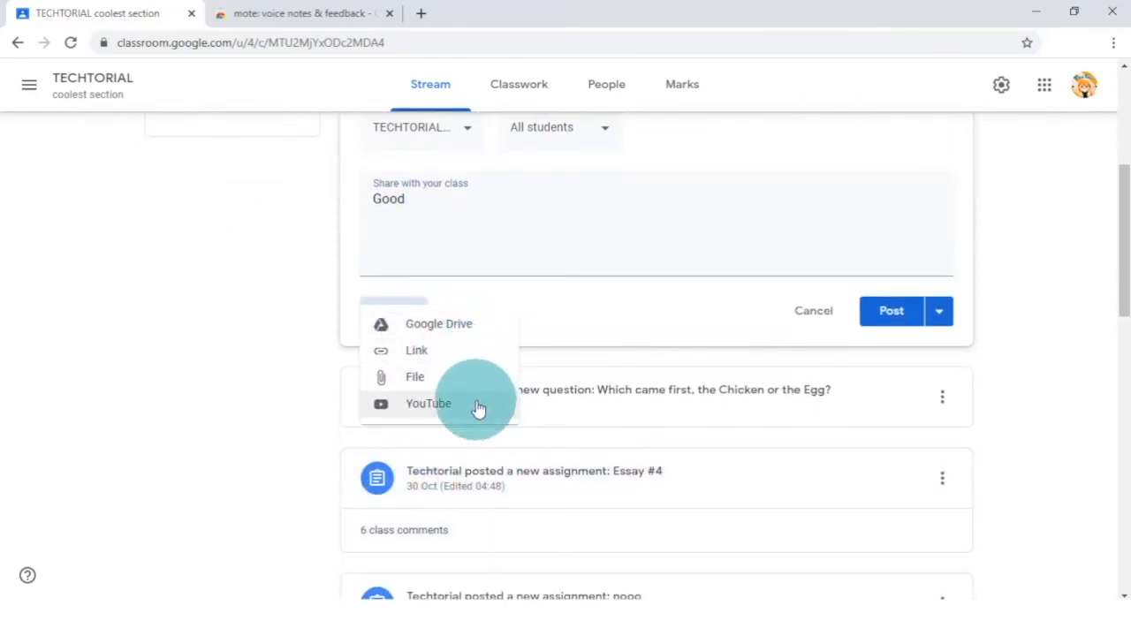
click(516, 283)
scroll(596, 339, up, 2)
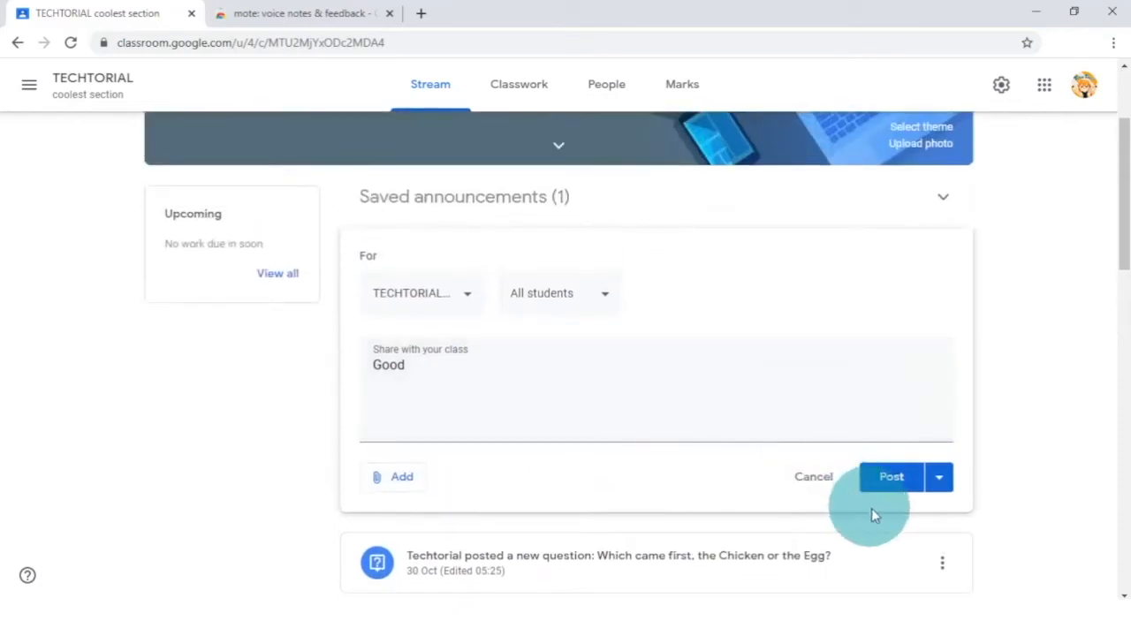
click(939, 478)
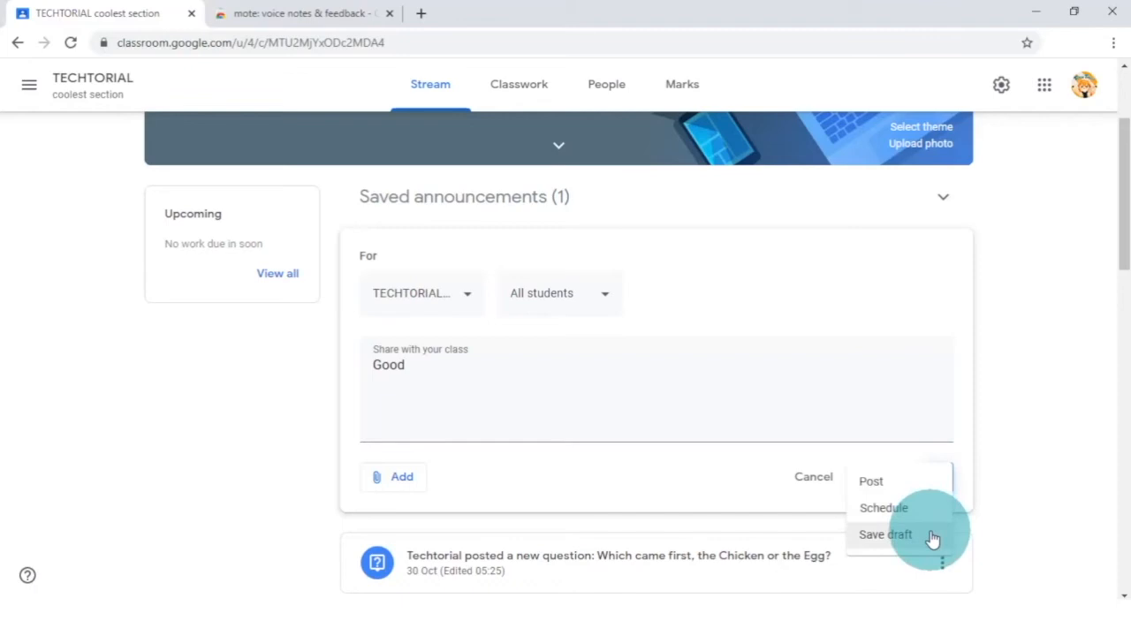
click(885, 535)
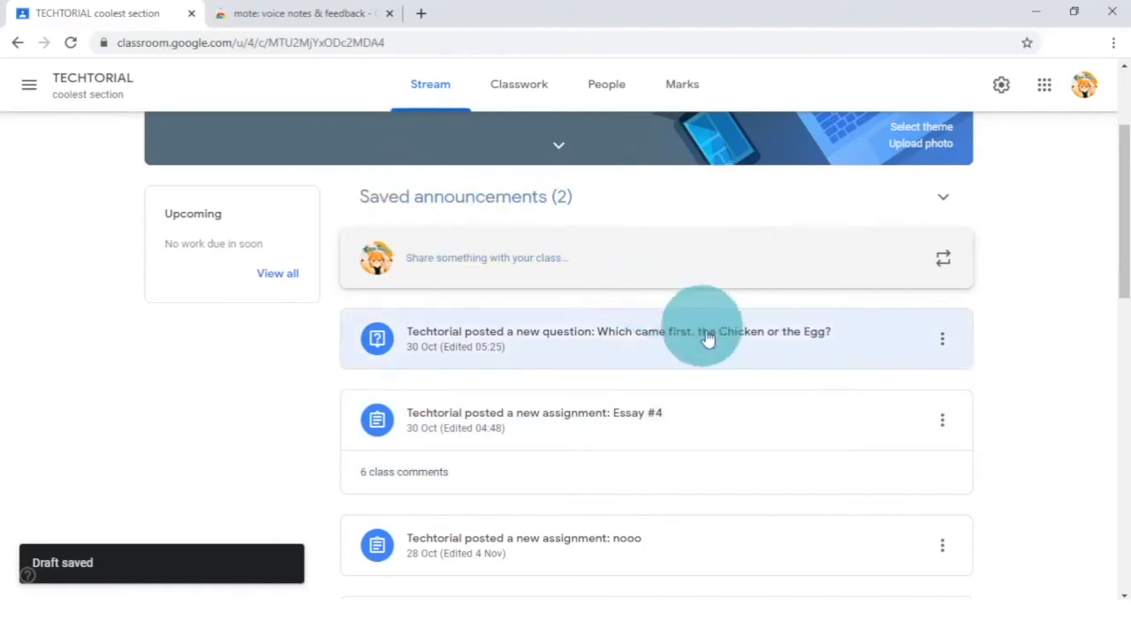
Expand the saved announcements and delete the draft "Good"
scroll(686, 328, up, 2)
click(944, 366)
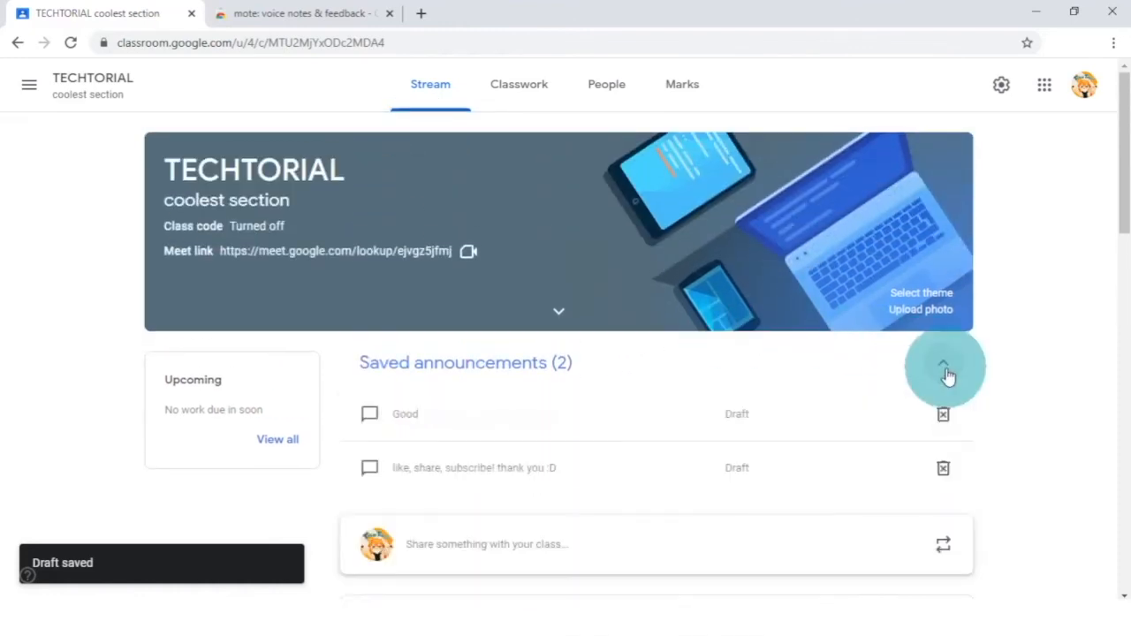
click(942, 417)
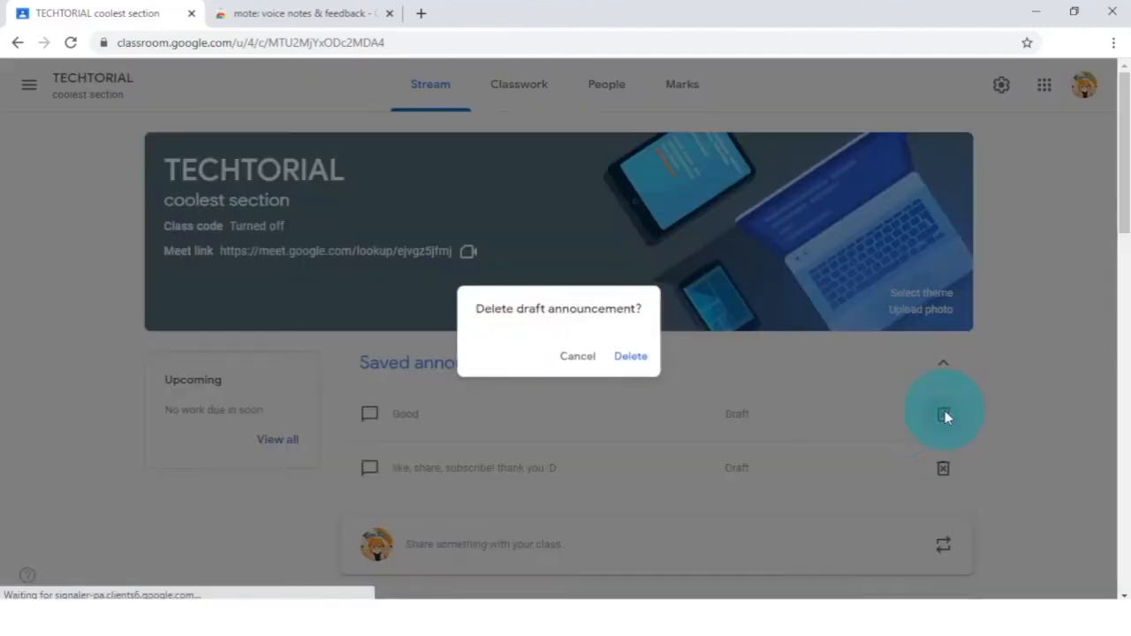
click(636, 361)
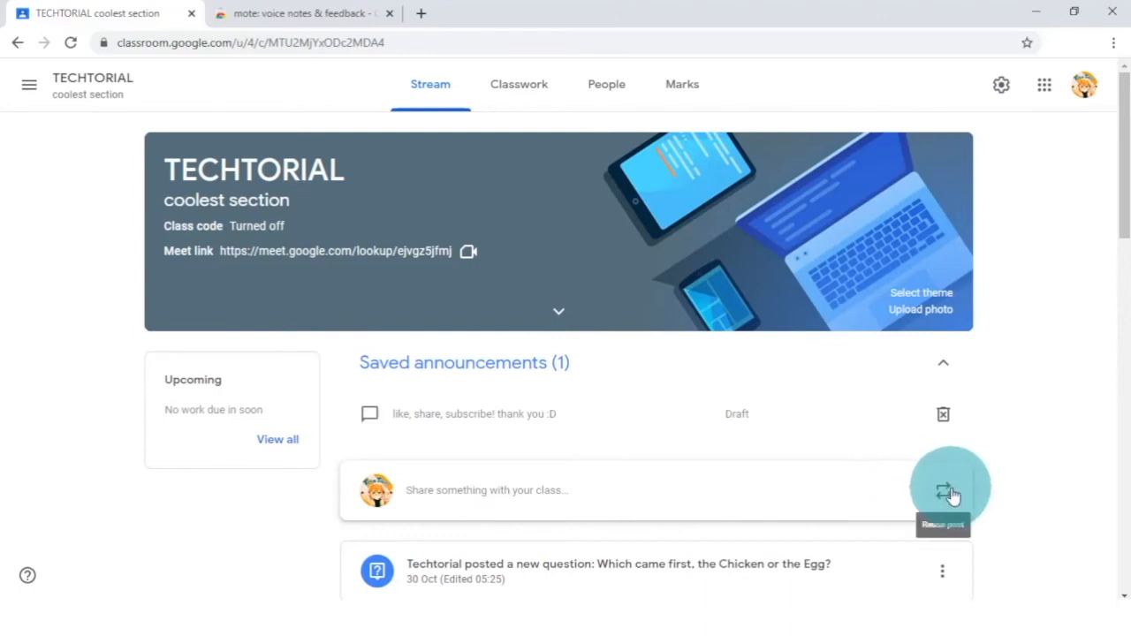
Start reusing a stream announcement, browse the available classes, and choose the TECHTORIAL coolest section class created 21 Oct as the source
click(947, 493)
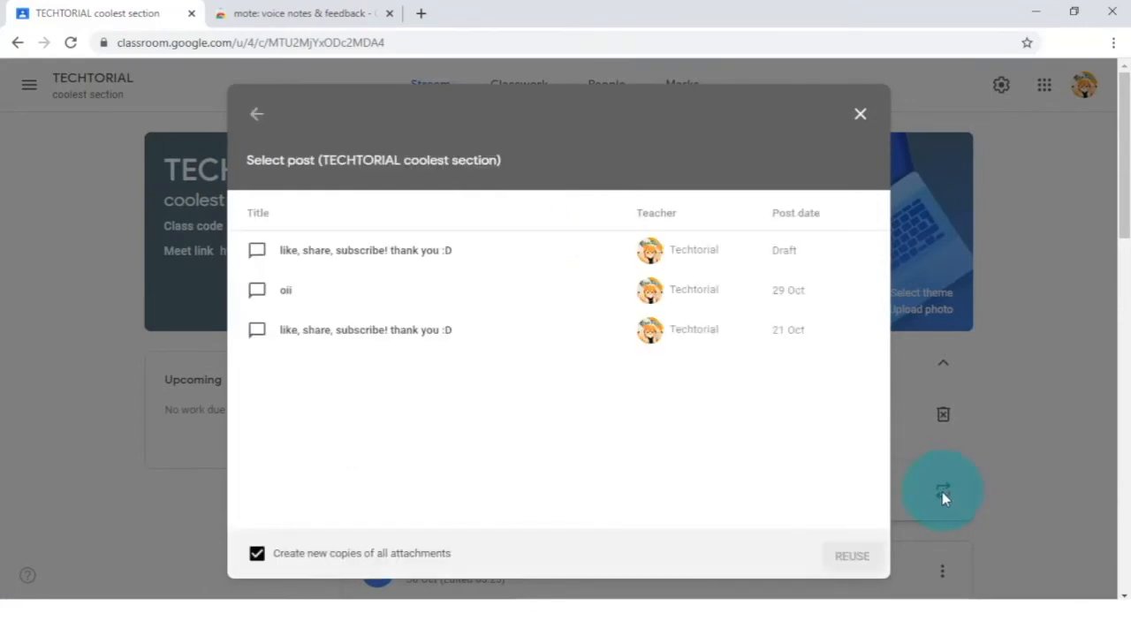
click(494, 339)
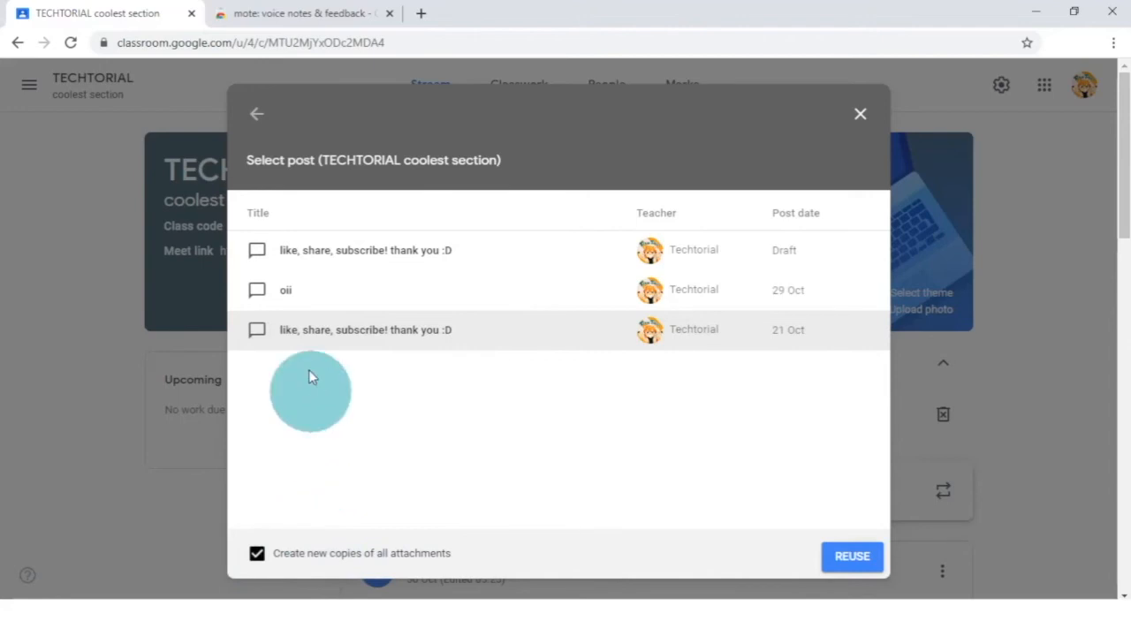
click(257, 114)
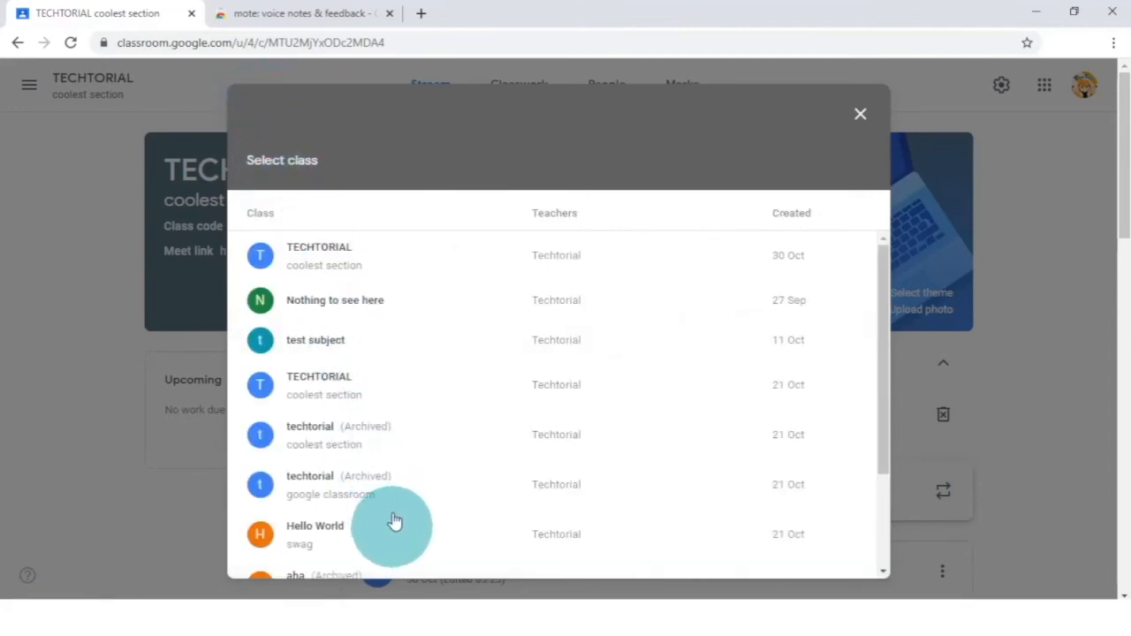
click(410, 259)
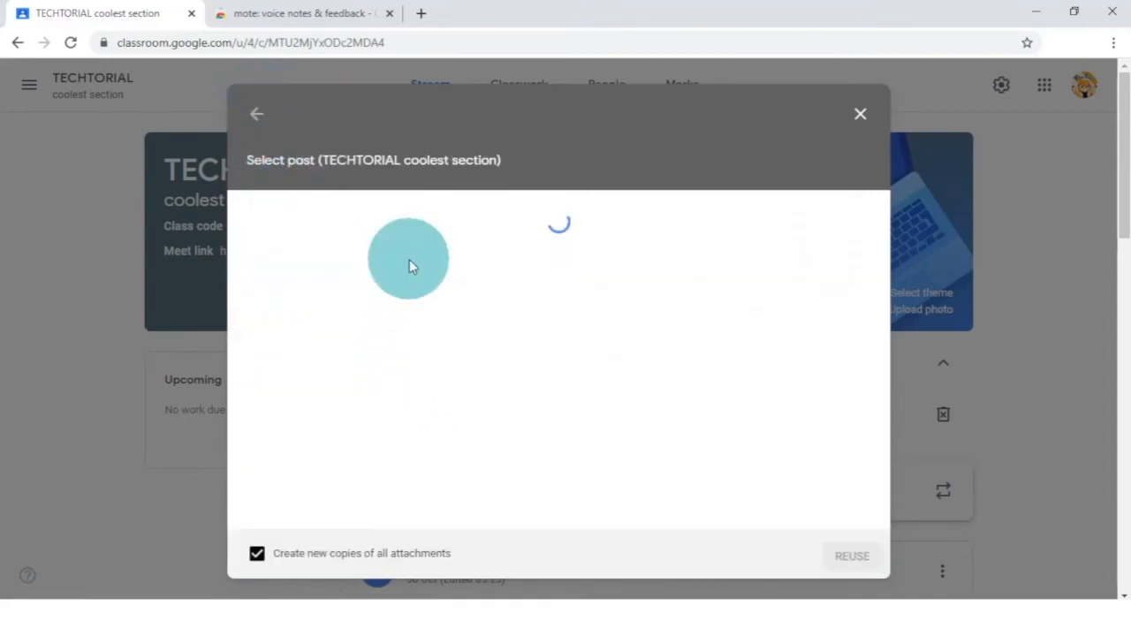
click(256, 114)
click(384, 393)
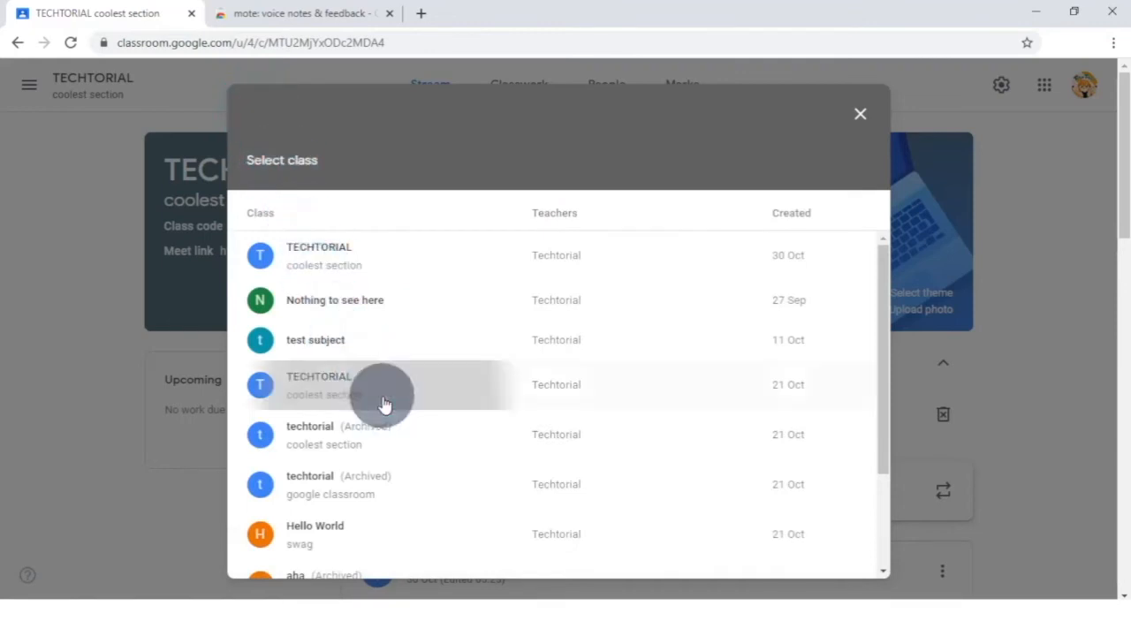
Reuse the 21 Oct post "like, share, subscribe! thank you :D" with new copies of all attachments
click(414, 340)
click(337, 549)
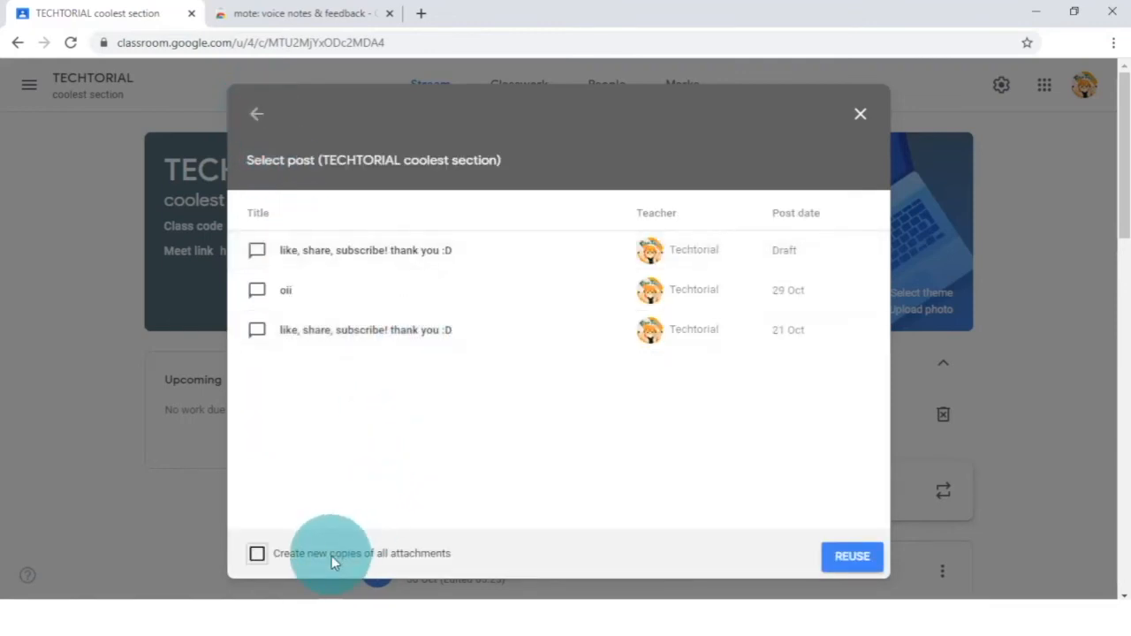
click(331, 556)
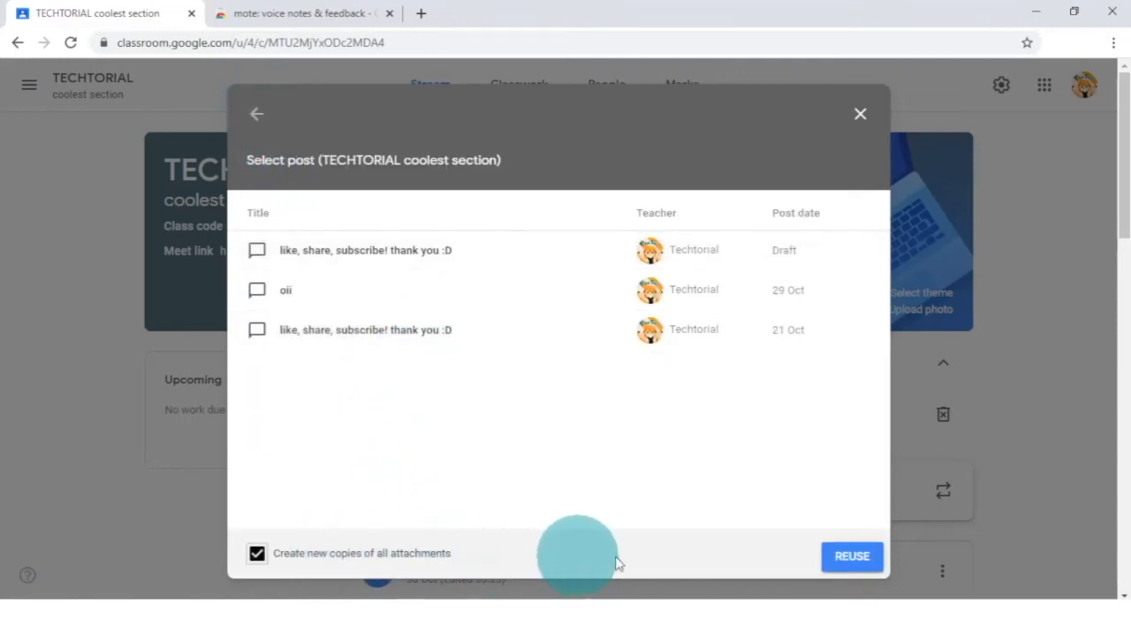
click(839, 564)
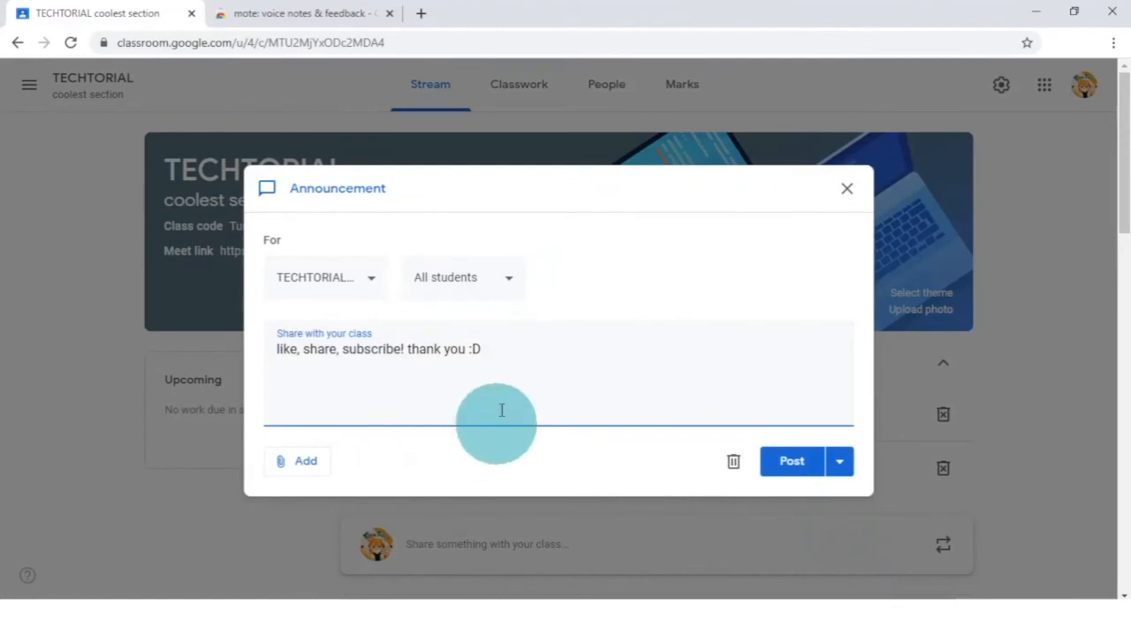
Examine the class and student choices for the reused announcement
click(340, 282)
click(457, 295)
click(456, 288)
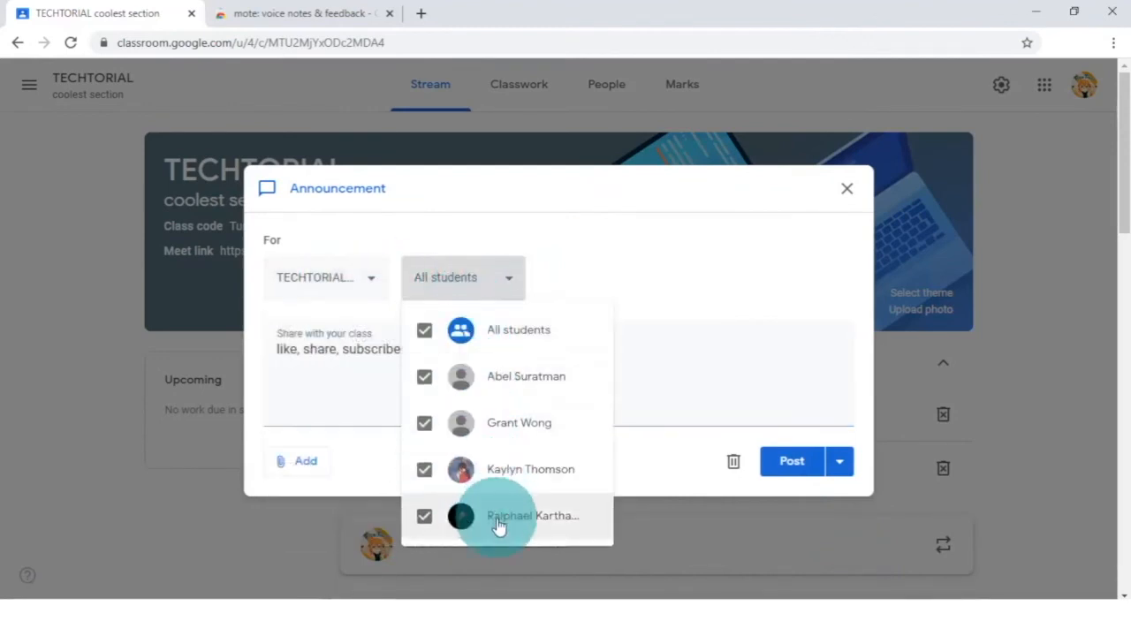
click(327, 363)
Change the reused announcement's text to "like, share, subscribe! thank you :DD" and close it as a draft
drag(514, 356, 281, 353)
click(468, 415)
click(553, 356)
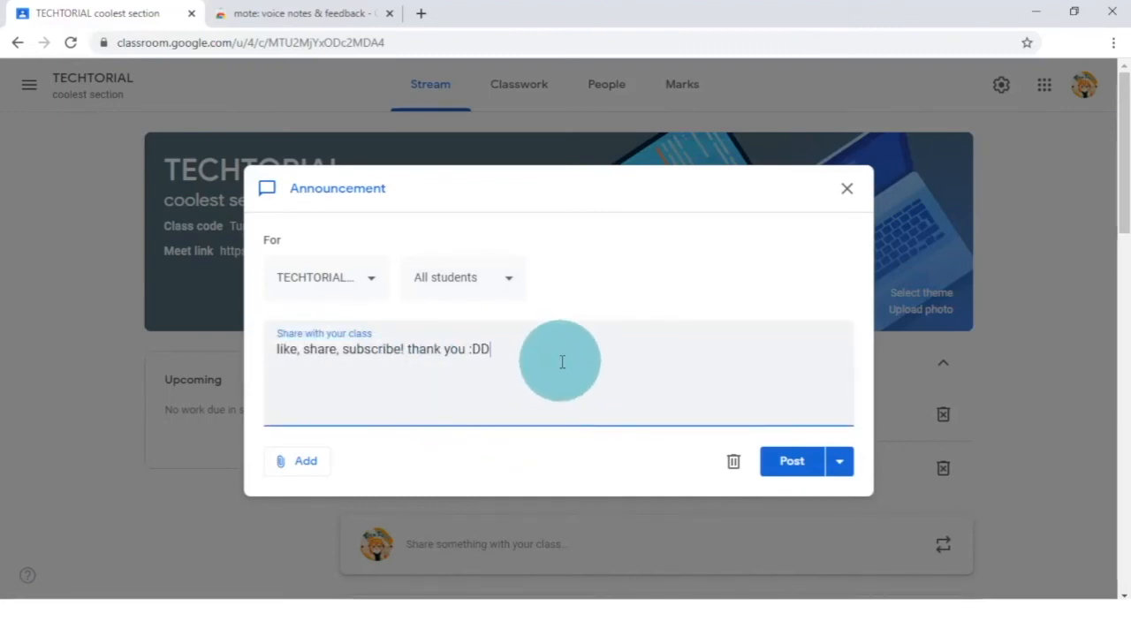
click(843, 209)
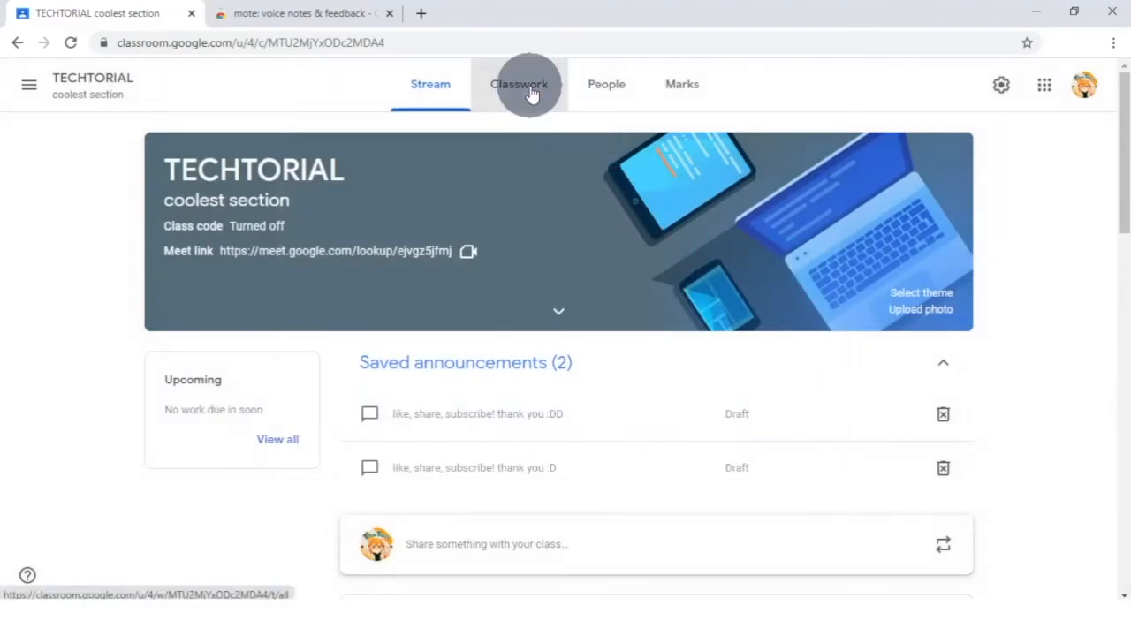
Start reusing a post in the class's classwork and look through the posts available for reuse
click(531, 94)
click(327, 149)
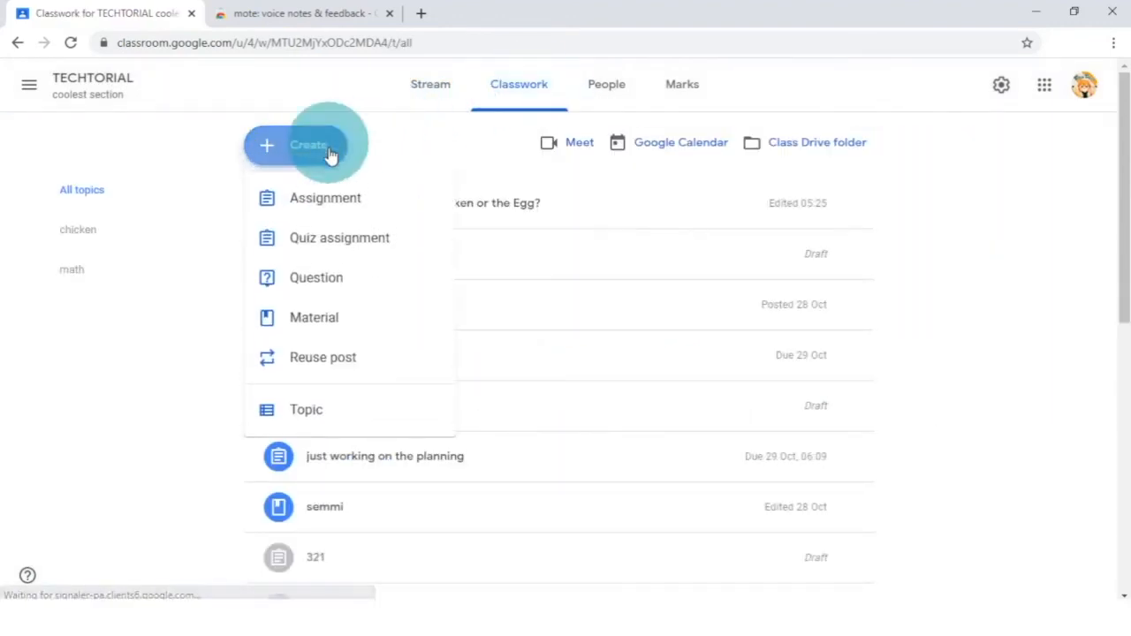
click(287, 371)
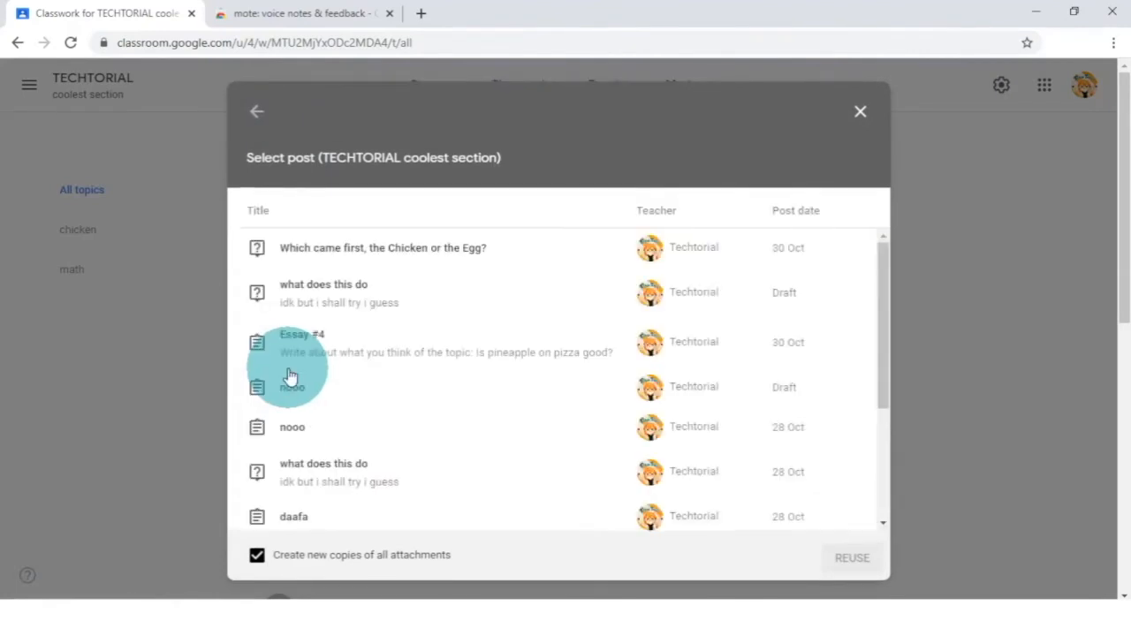
scroll(476, 506, down, 1)
scroll(361, 351, down, 5)
scroll(384, 316, up, 5)
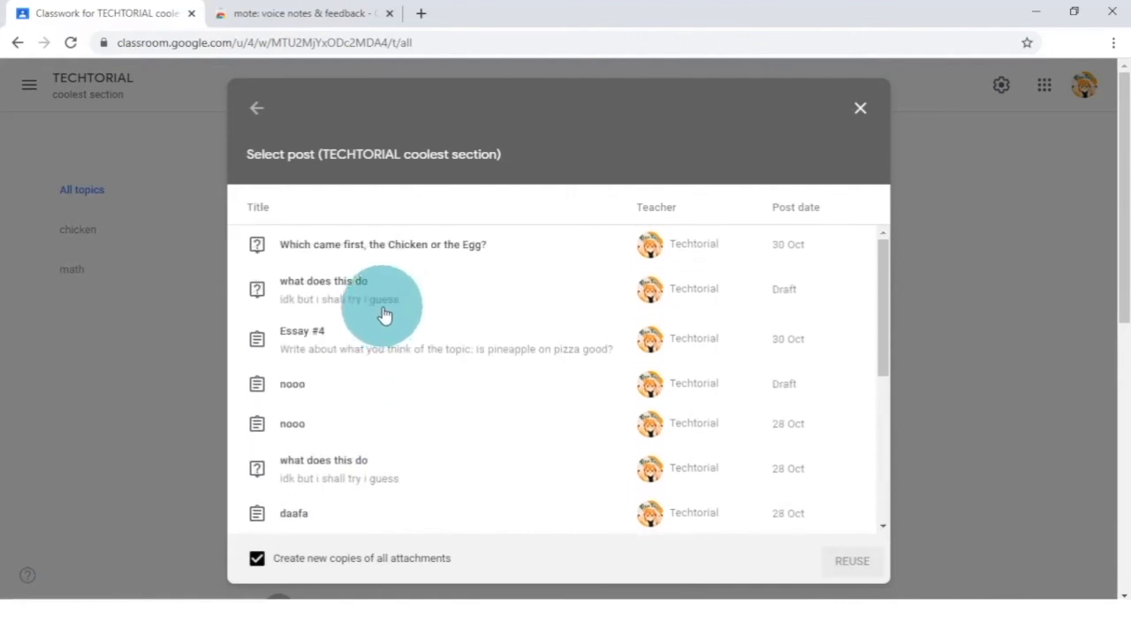
Reuse the Essay #4 assignment with new copies of all attachments
click(411, 349)
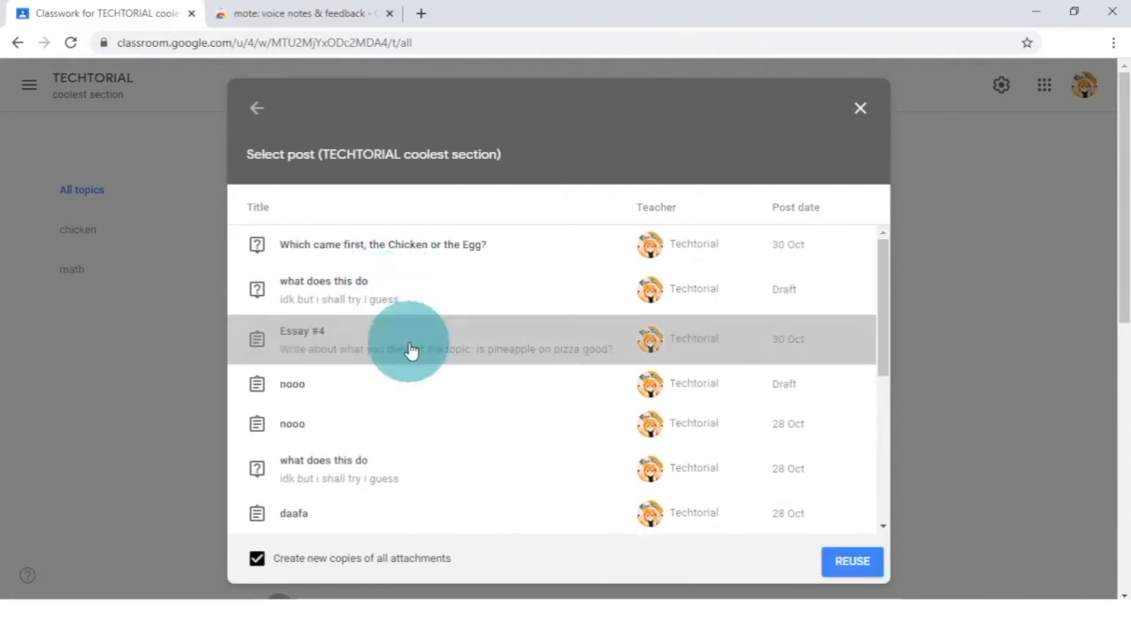
click(294, 563)
click(294, 562)
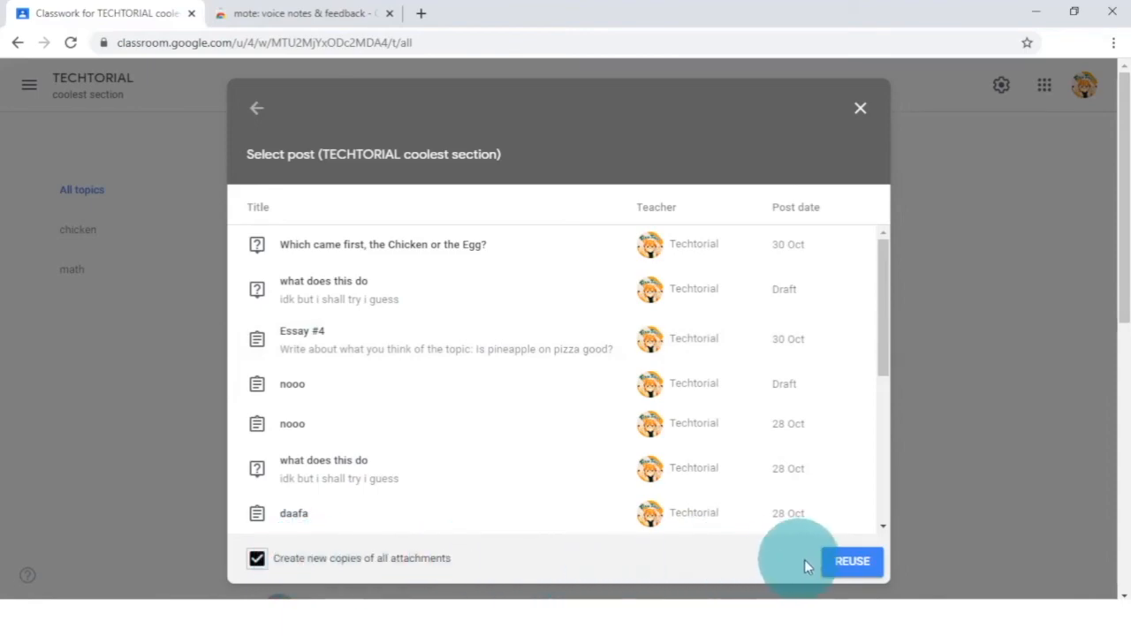
click(839, 562)
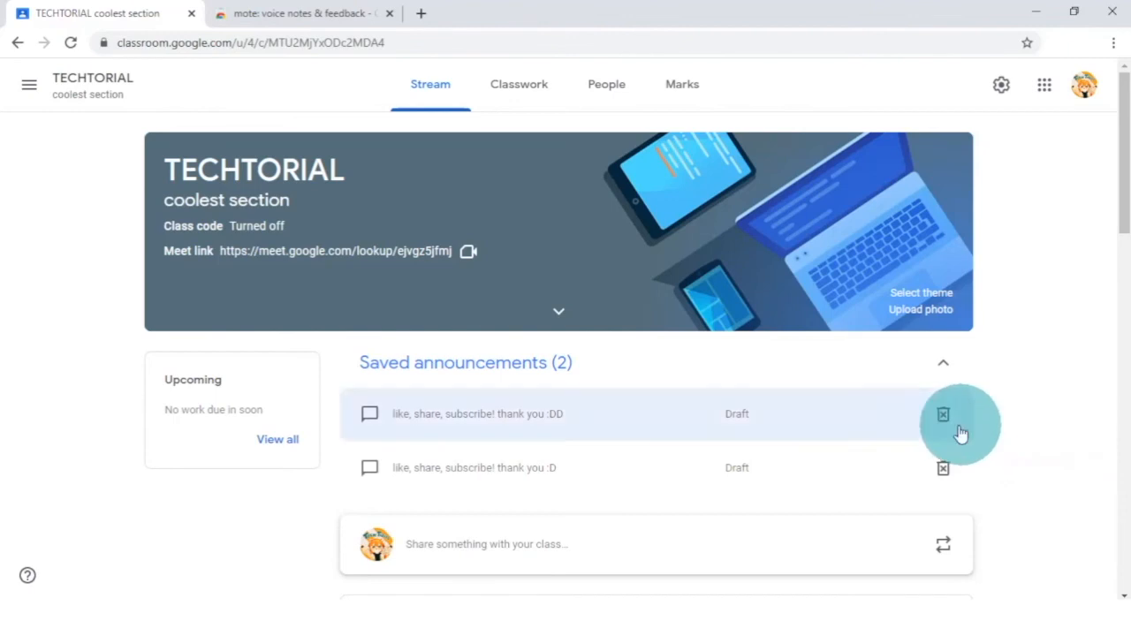
Open the class Drive folder from the classwork page and look through the files and folders stored in it
click(528, 86)
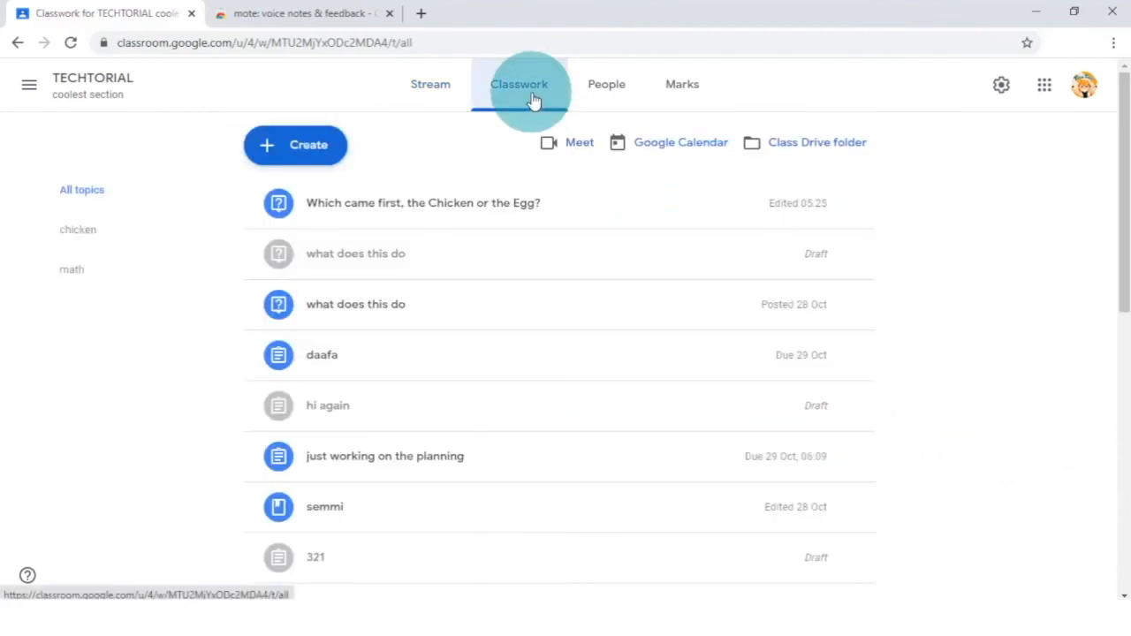
click(818, 144)
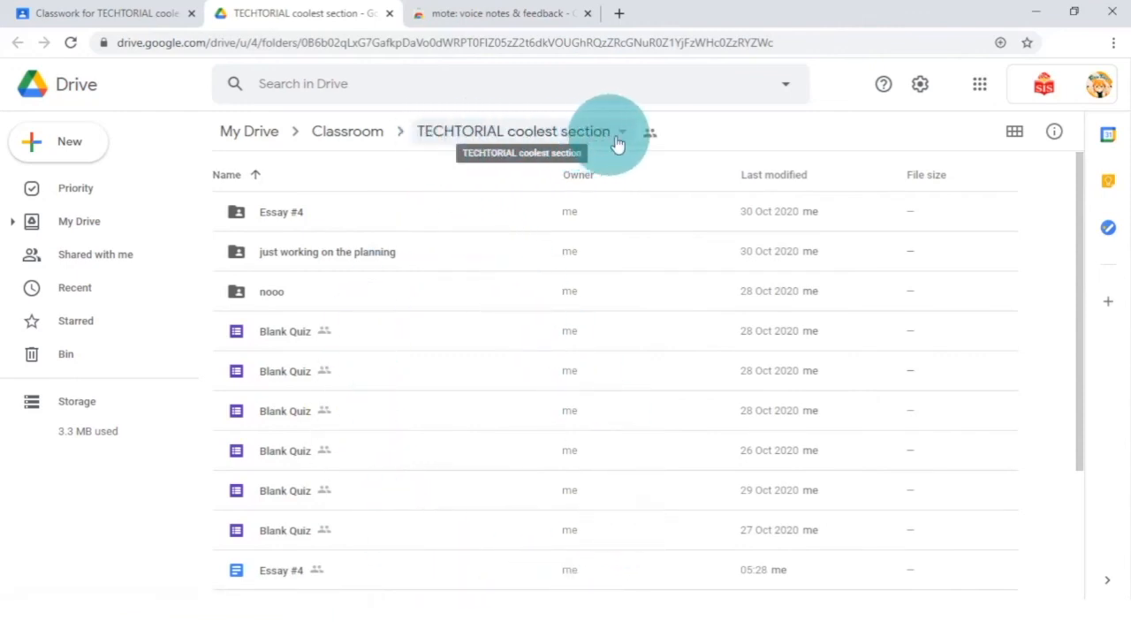
scroll(812, 336, down, 2)
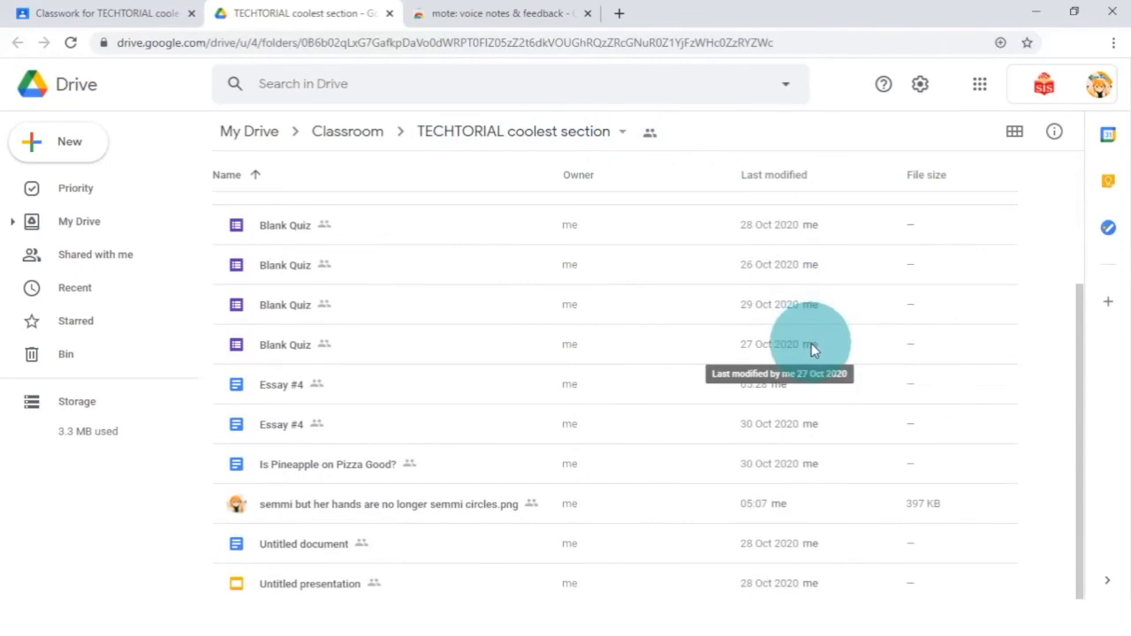
scroll(812, 346, up, 3)
scroll(812, 346, down, 3)
scroll(812, 346, up, 1)
scroll(812, 347, up, 2)
scroll(812, 347, down, 3)
scroll(812, 347, up, 3)
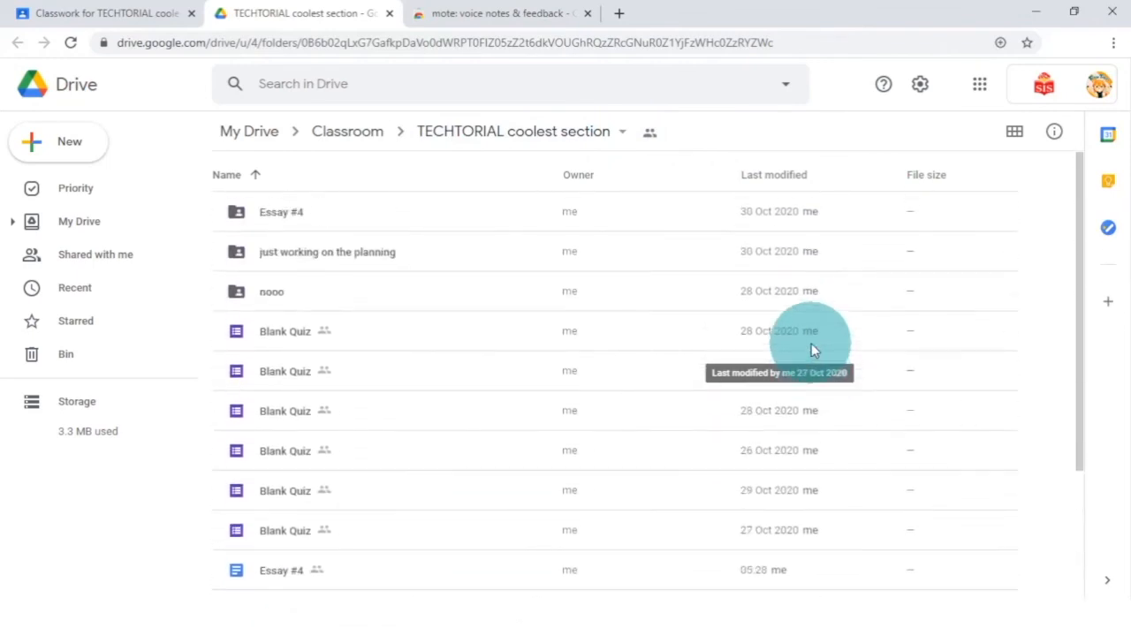
Examine the actions available for the TECHTORIAL coolest section folder in Drive and dismiss them
click(624, 135)
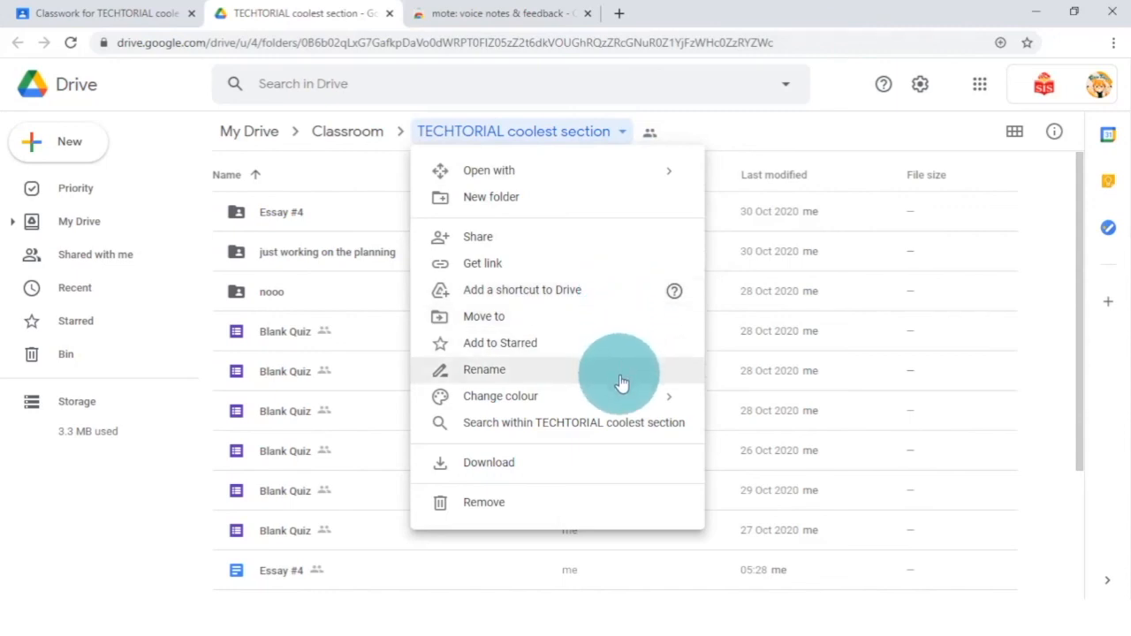
mouse_move(620, 402)
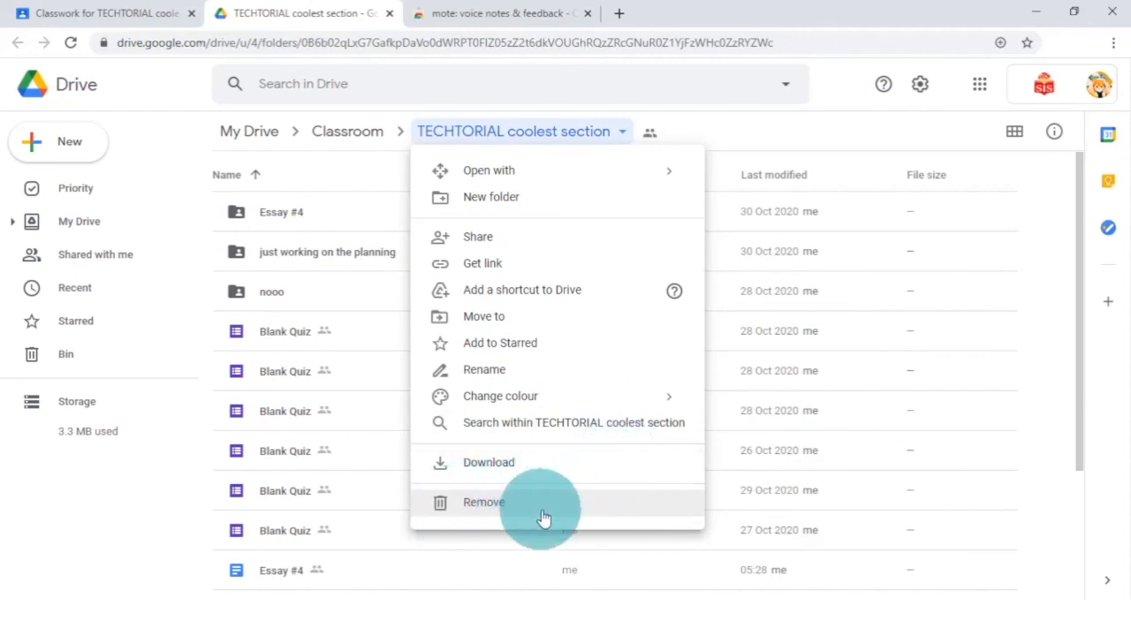
click(769, 119)
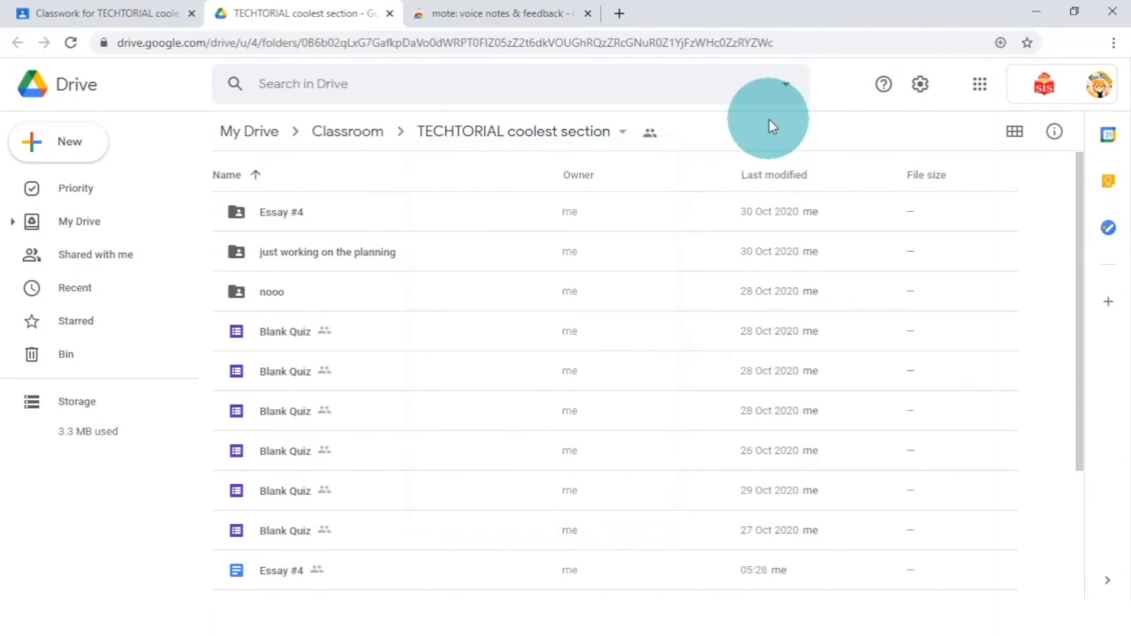
View the class folder's sharing settings, copy its link, and close the settings
click(650, 137)
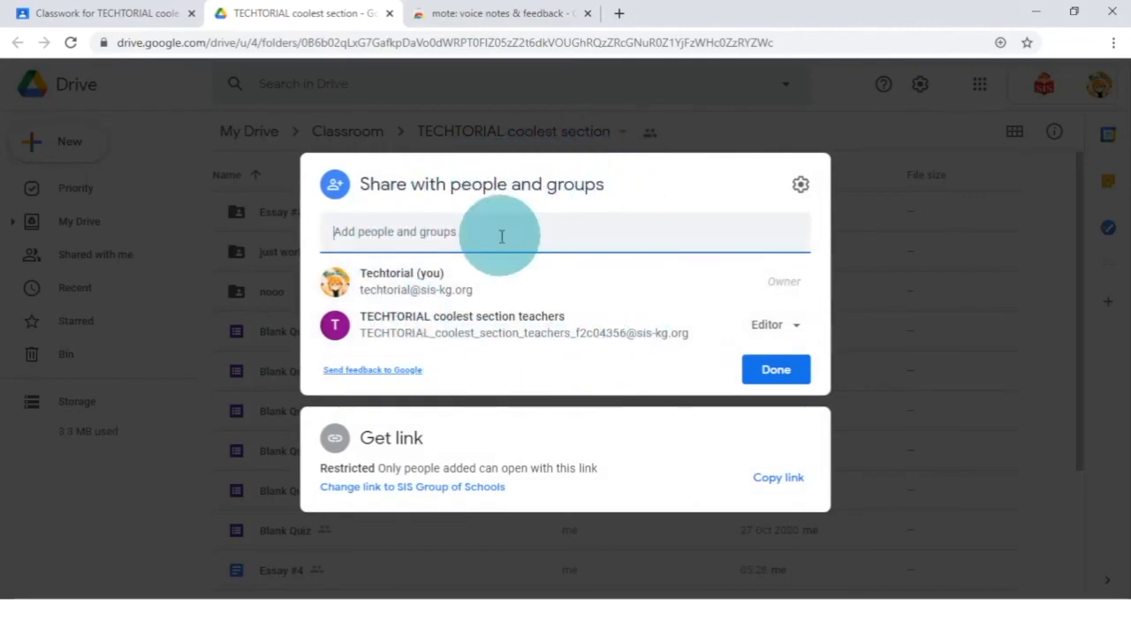
click(775, 482)
click(896, 442)
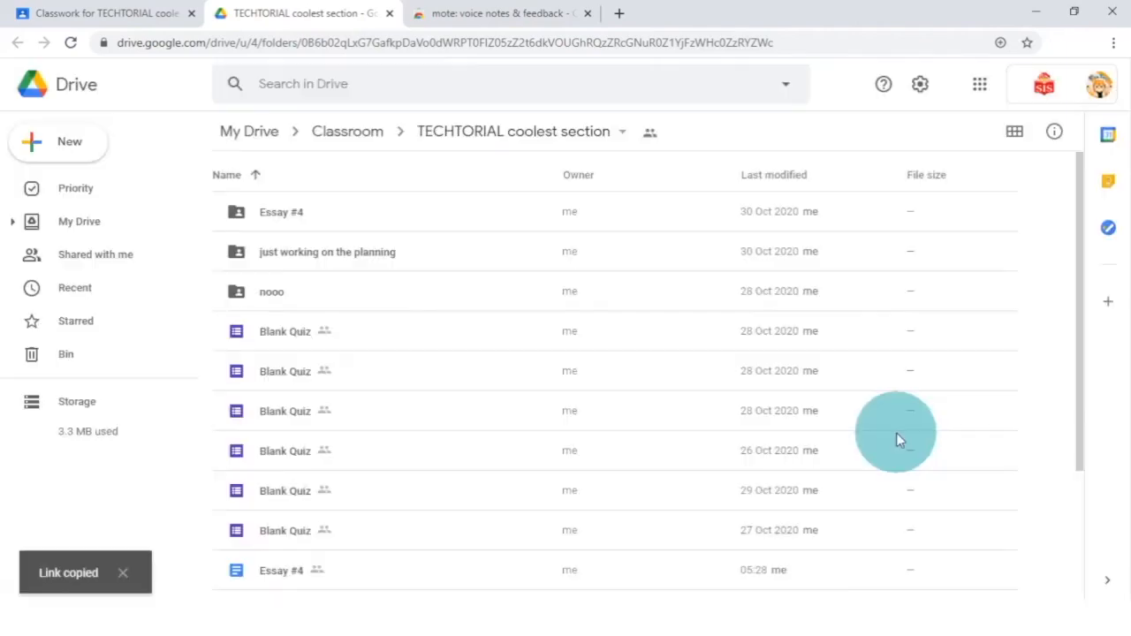